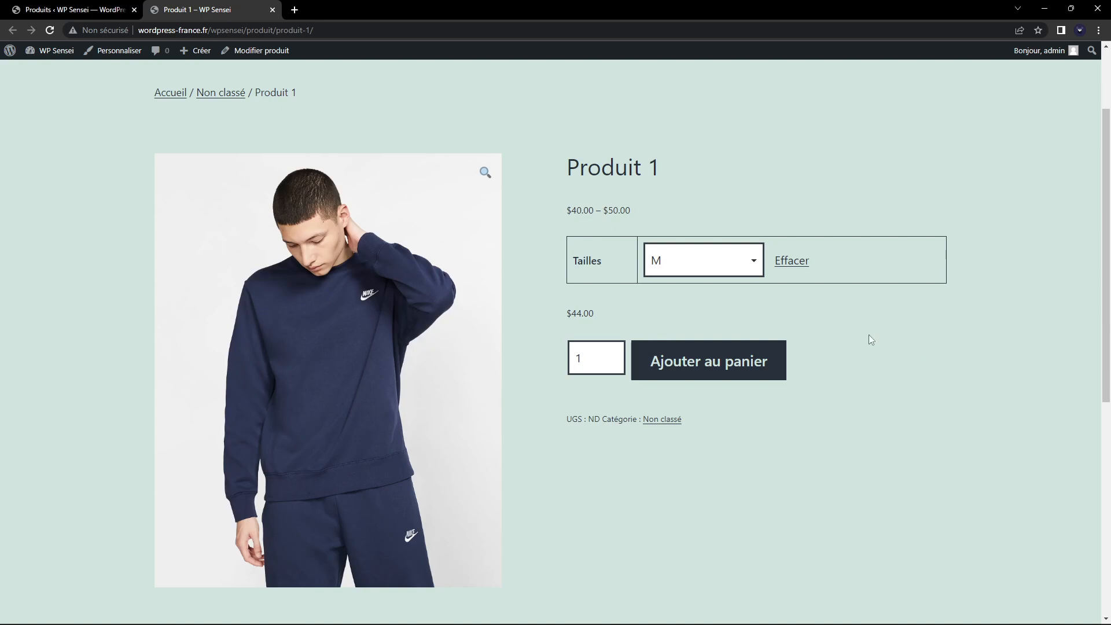
Step: Check how Produit 1's price changes on the shop page when Tailles is cleared, then set to S, M and L
left_click(728, 259)
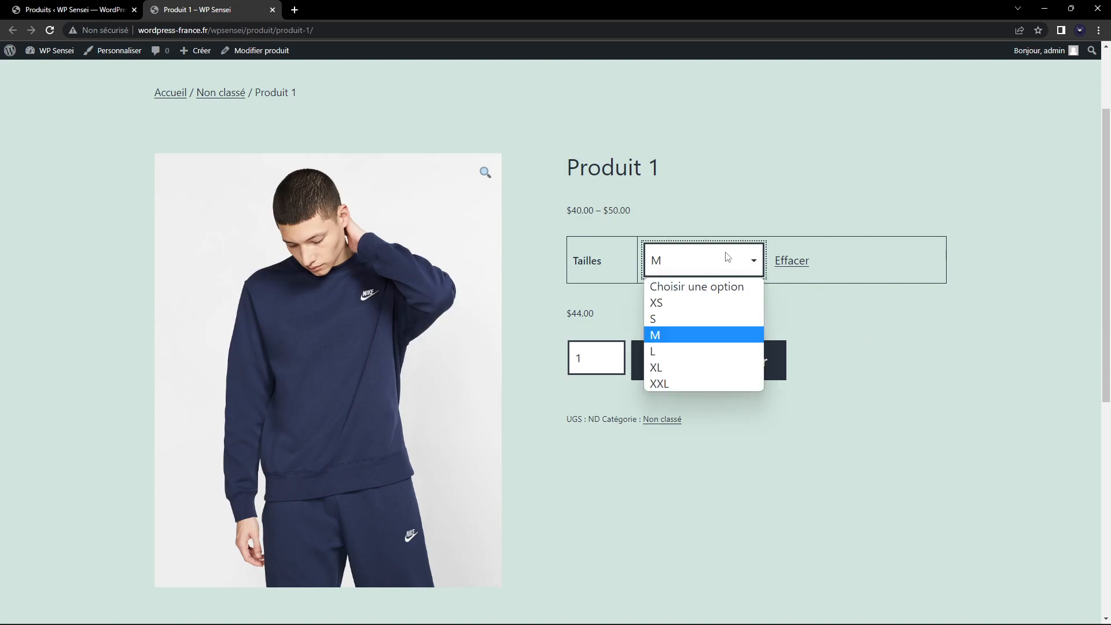
left_click(712, 287)
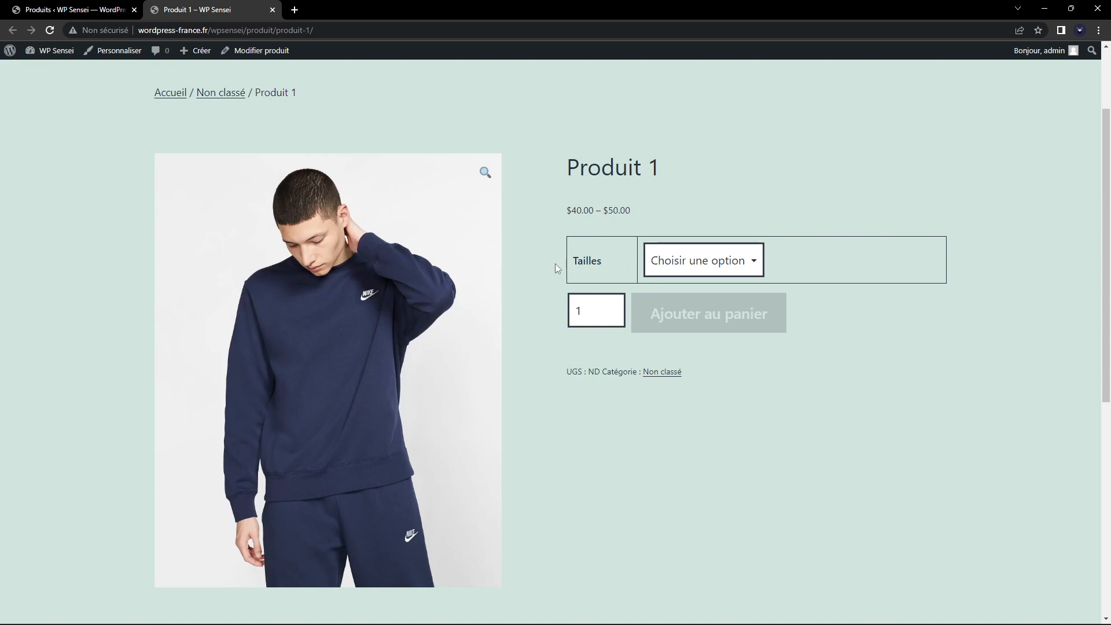
left_click(729, 255)
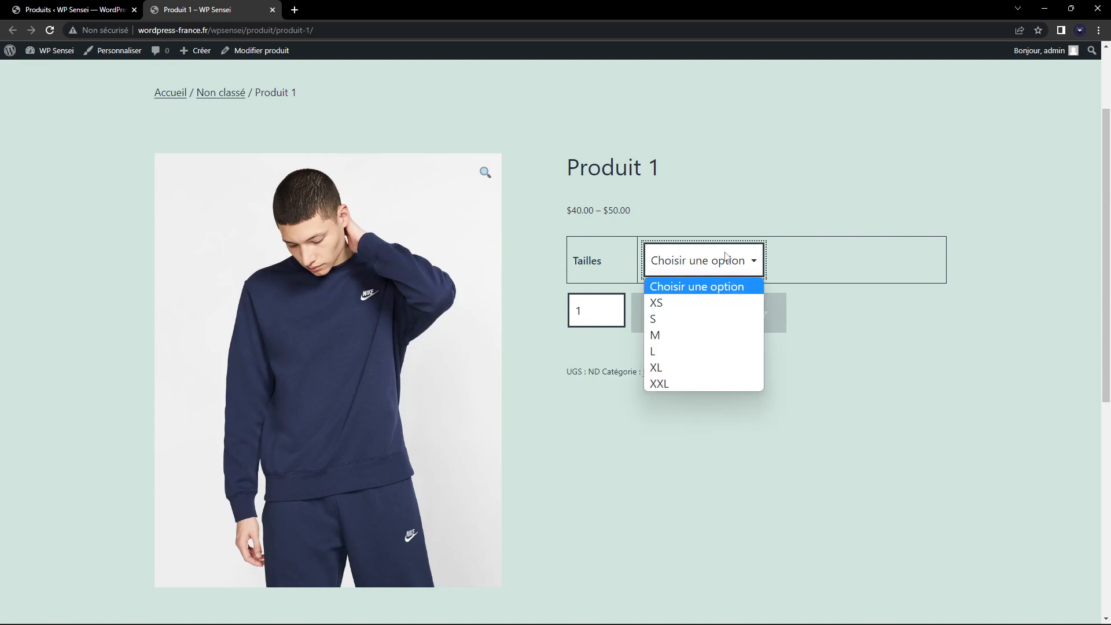
left_click(710, 323)
left_click(697, 262)
left_click(692, 335)
left_click(692, 254)
left_click(684, 346)
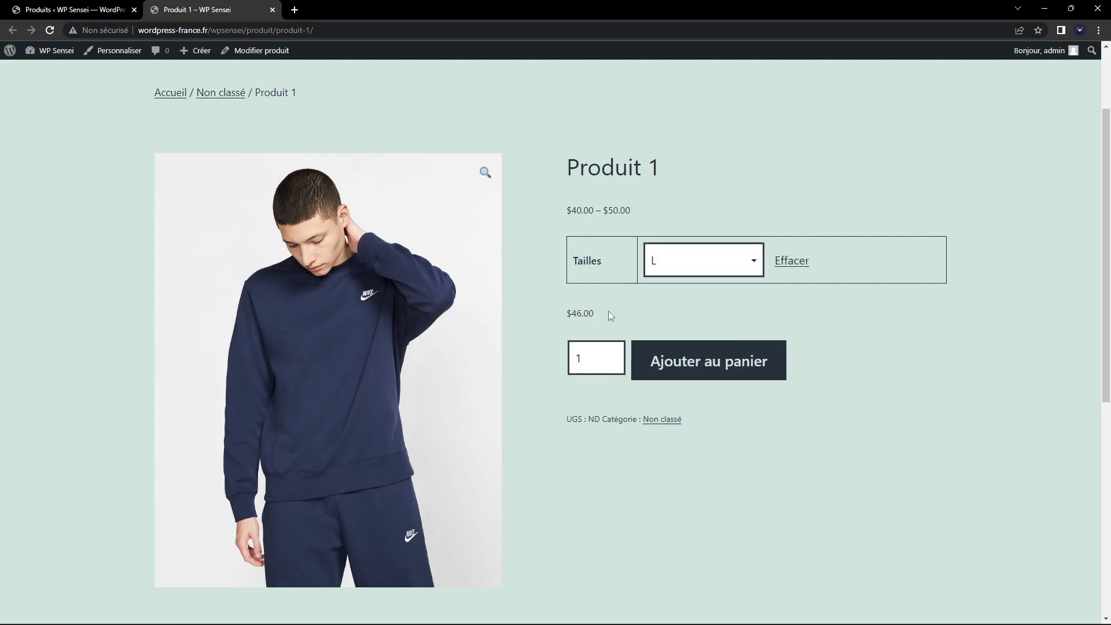
Step: Examine the price shown for size L on the Produit 1 page and the list of available sizes
left_click_drag(610, 309, 601, 317)
left_click(600, 317)
left_click(746, 259)
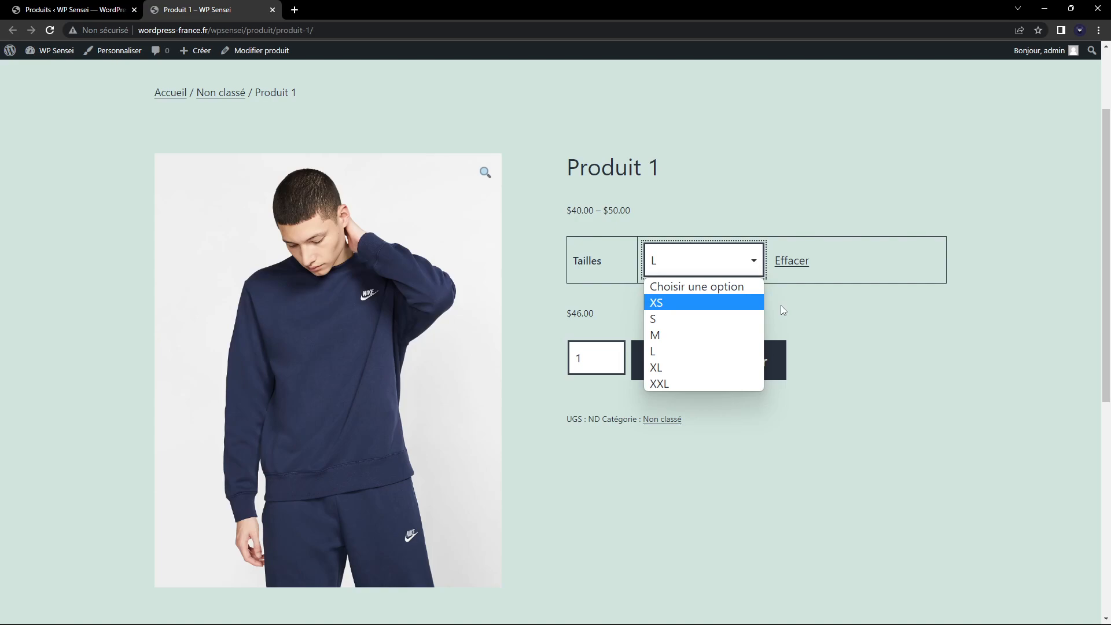
left_click(810, 310)
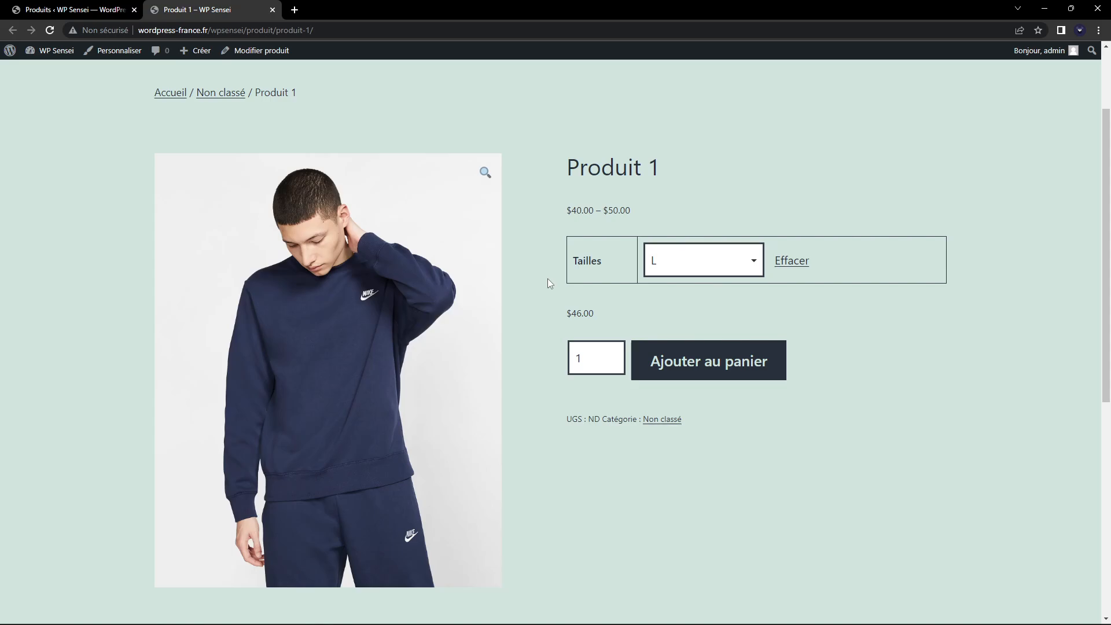
scroll(550, 279, "up", 1)
Step: Return to the product list in the site admin, create a new product named "Produit 2" and publish it
left_click(58, 5)
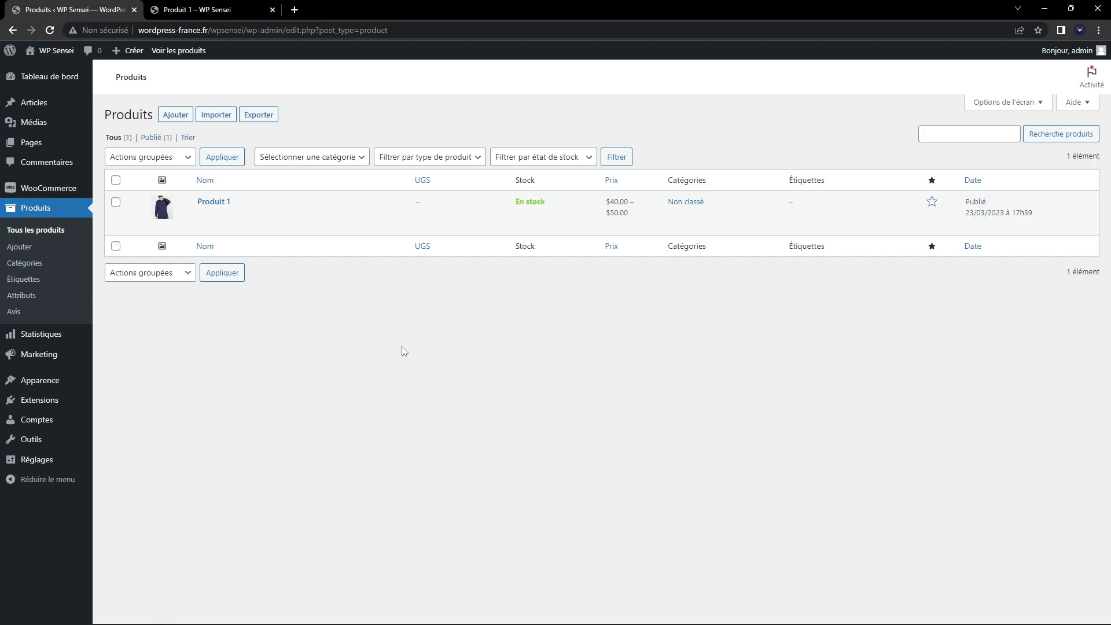
left_click(229, 11)
left_click(41, 7)
left_click(183, 116)
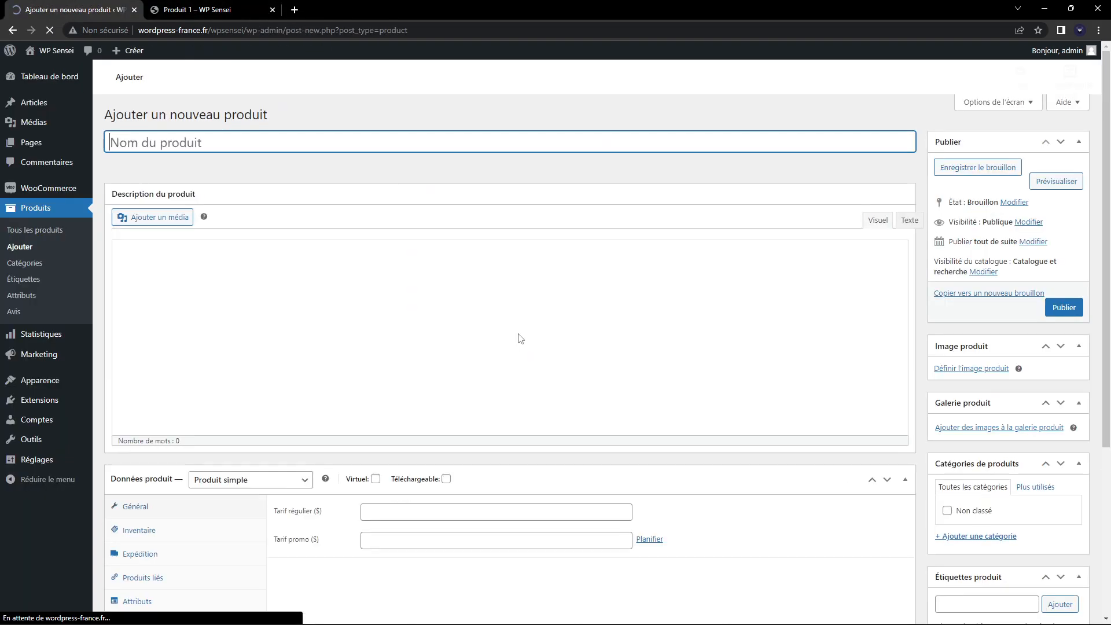
type("Produit")
key("ctrl+a")
type("Produit 2")
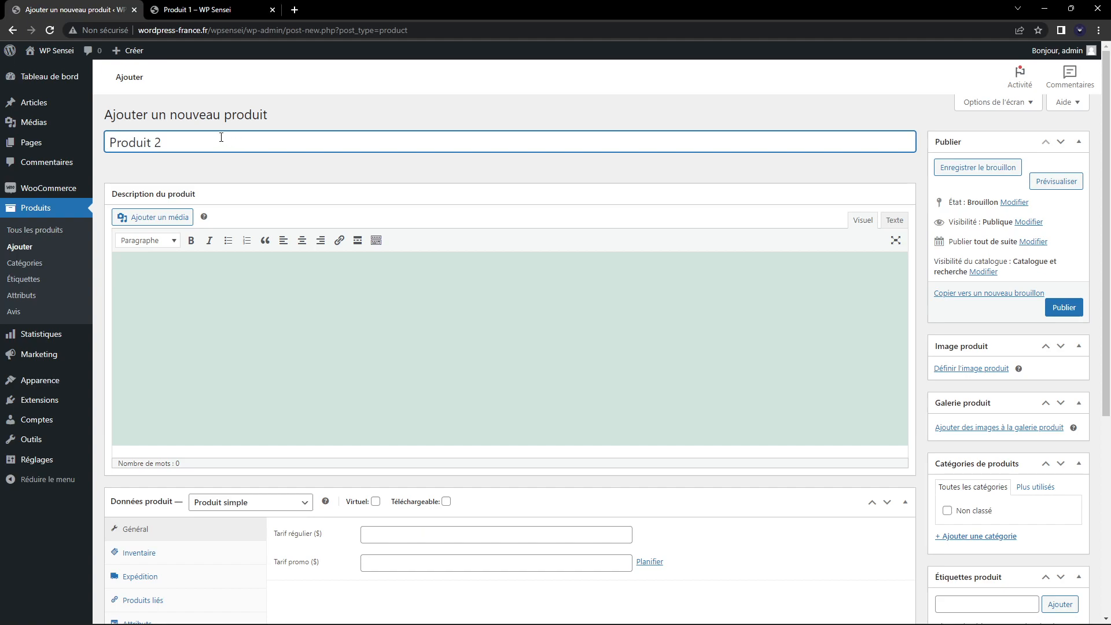
left_click(1063, 307)
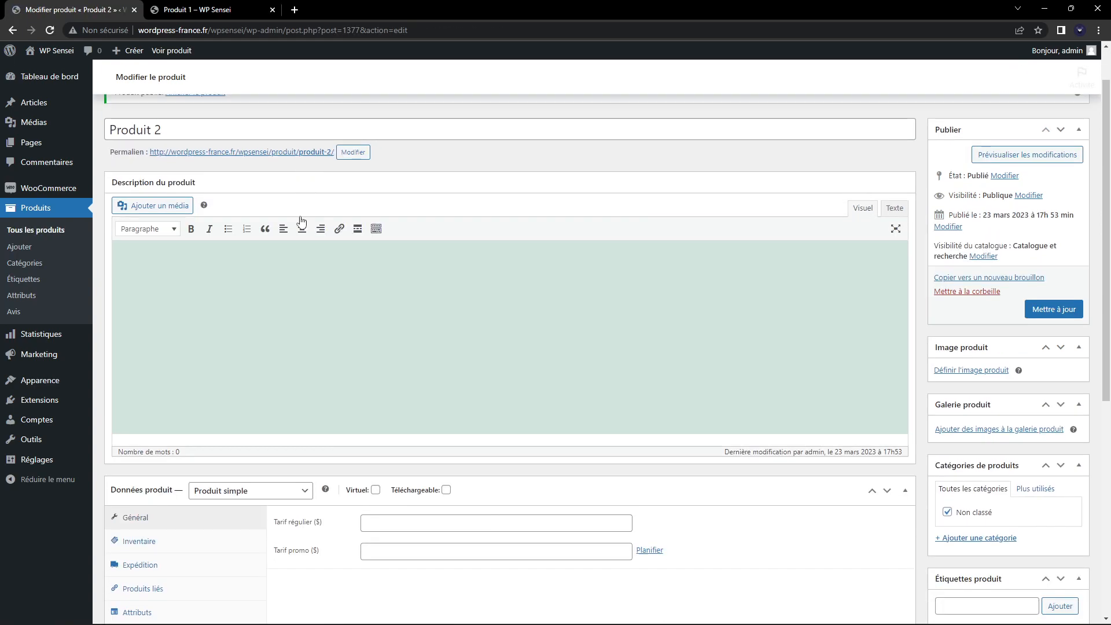
Step: Switch Produit 2's product type to Produit variable and back to Produit simple to compare their data fields
scroll(301, 221, "down", 4)
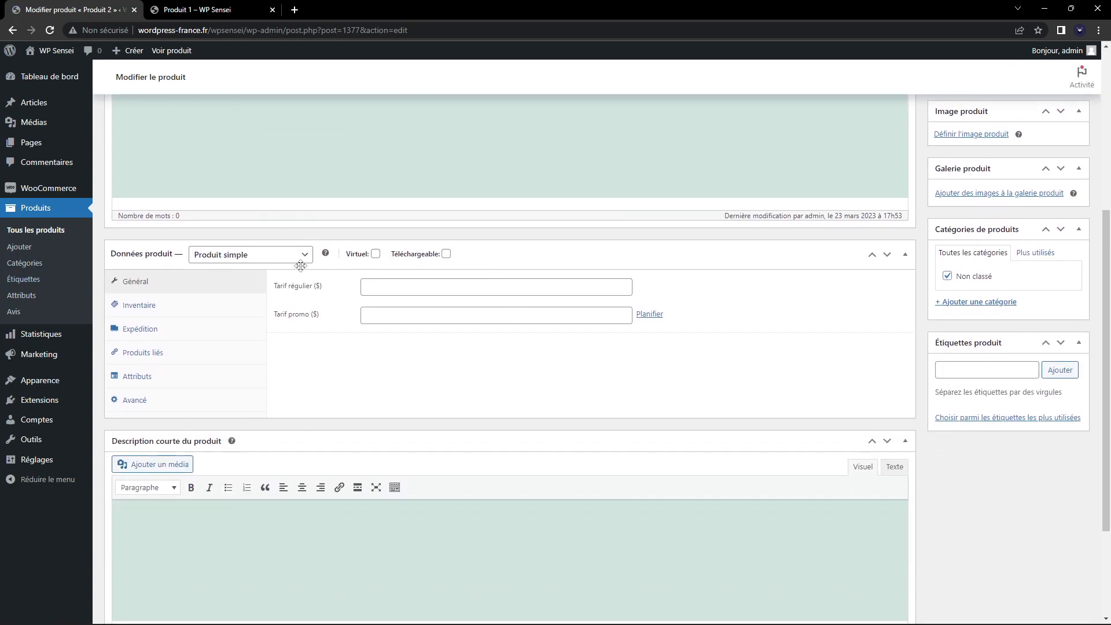
left_click(241, 254)
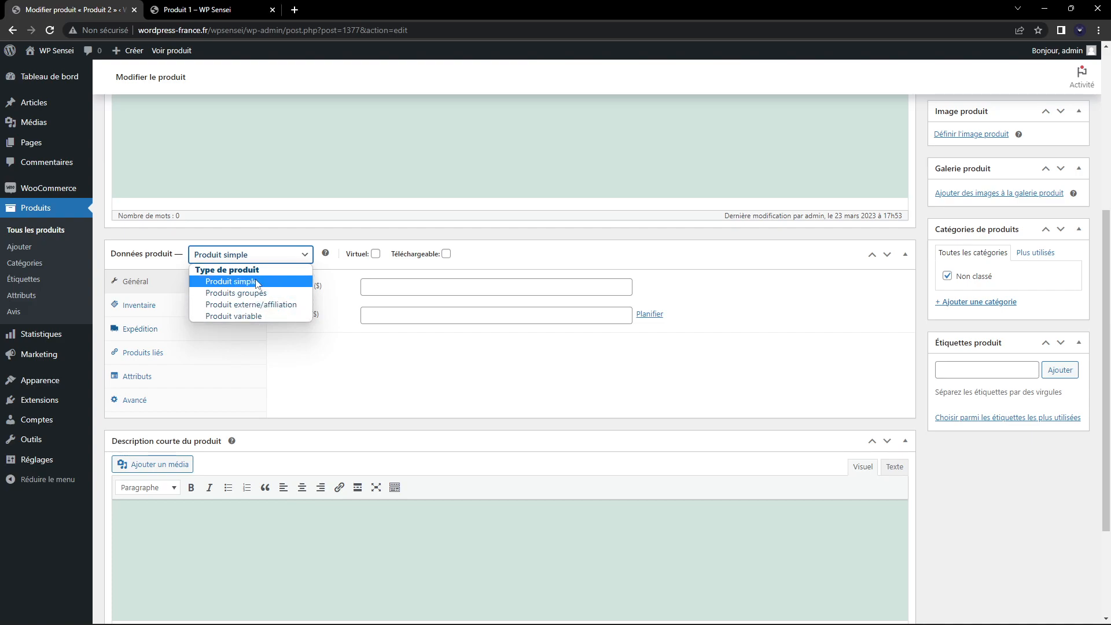
left_click(254, 317)
left_click(244, 260)
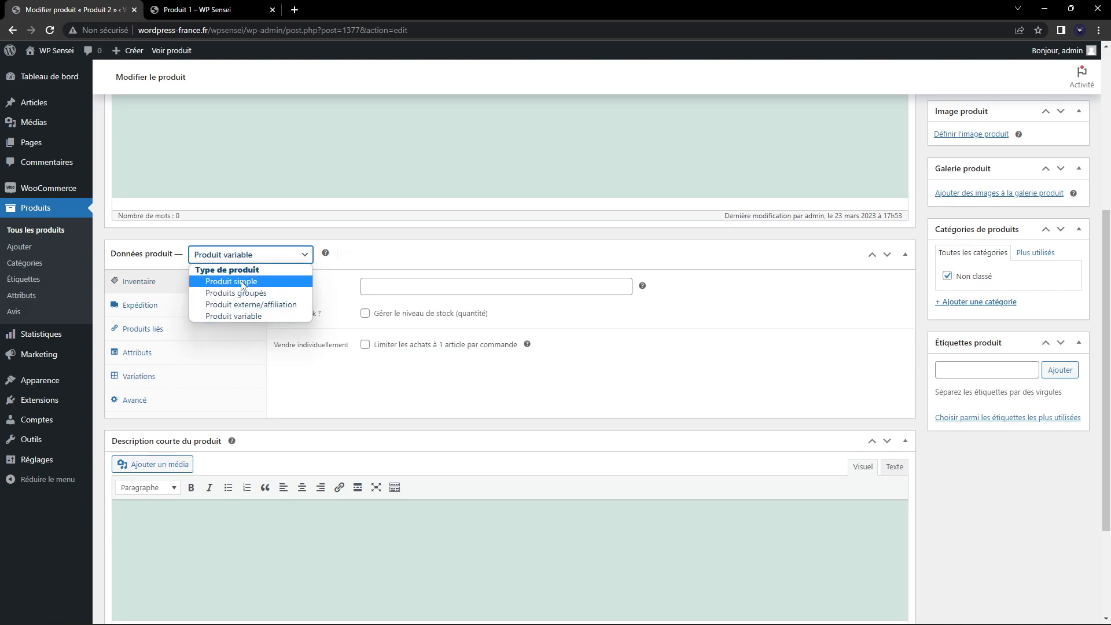
left_click(229, 283)
left_click(367, 288)
left_click(360, 370)
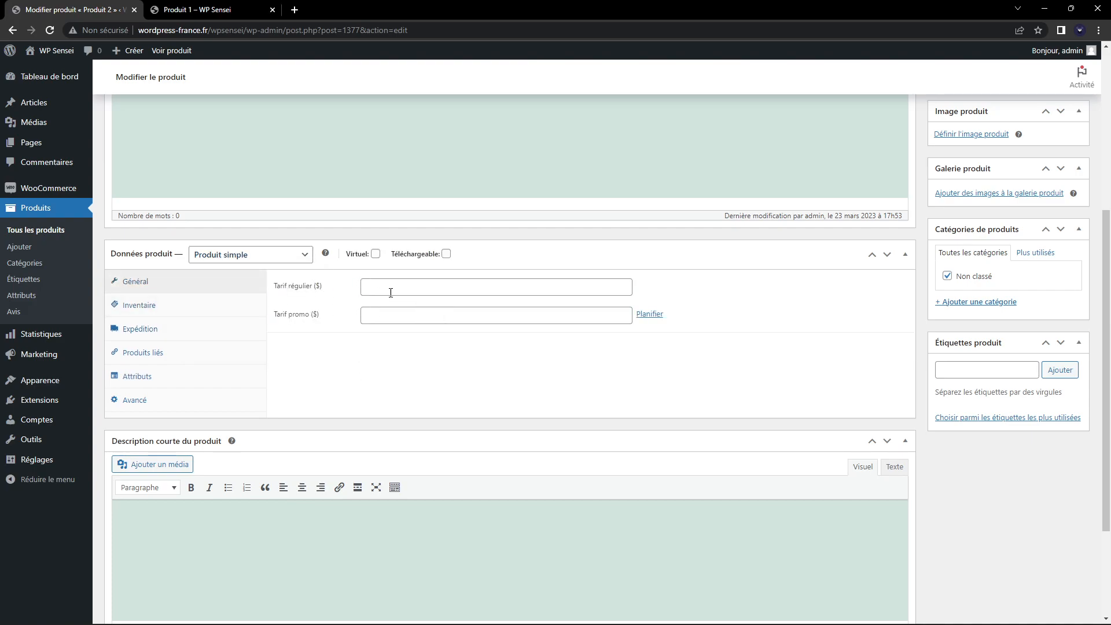
Step: Set Produit 2's product type to Produit variable and update the product
left_click(255, 258)
left_click(238, 317)
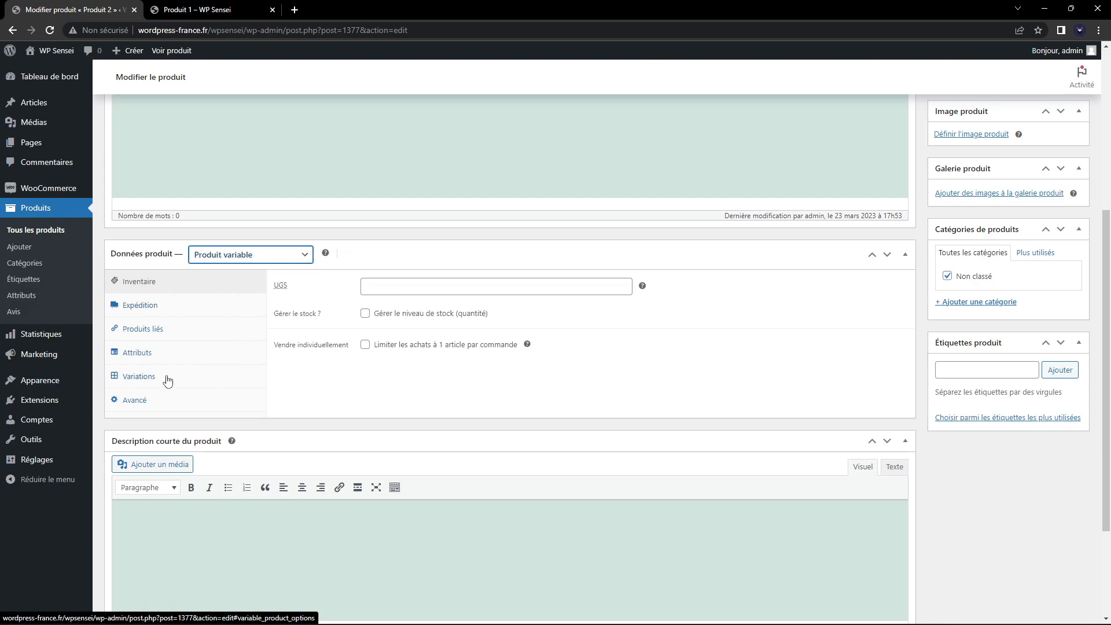
left_click(168, 380)
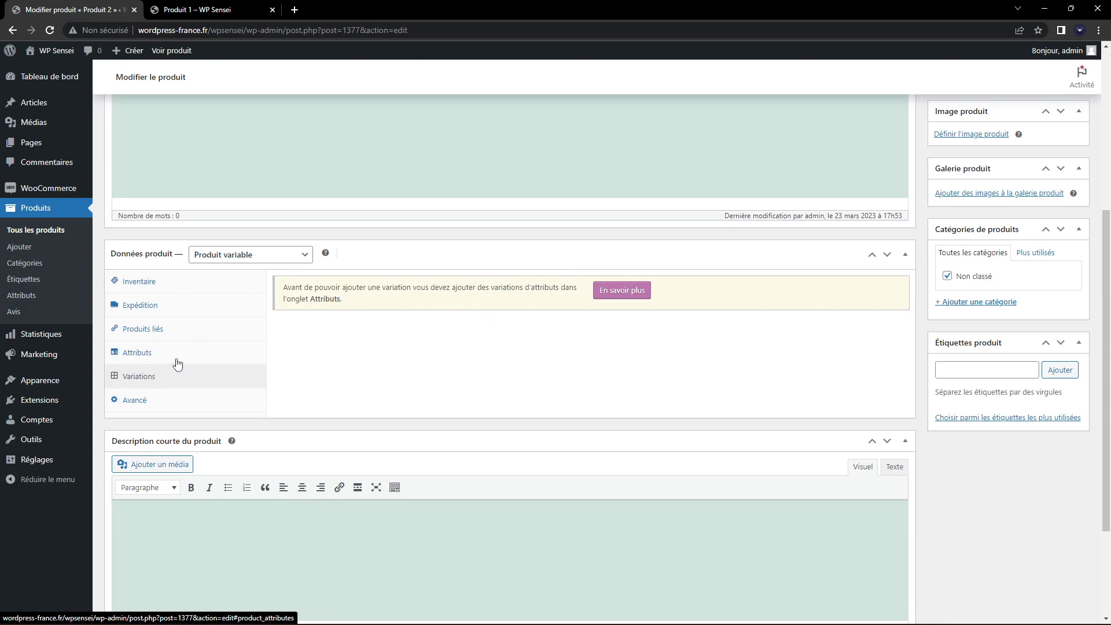
left_click(177, 359)
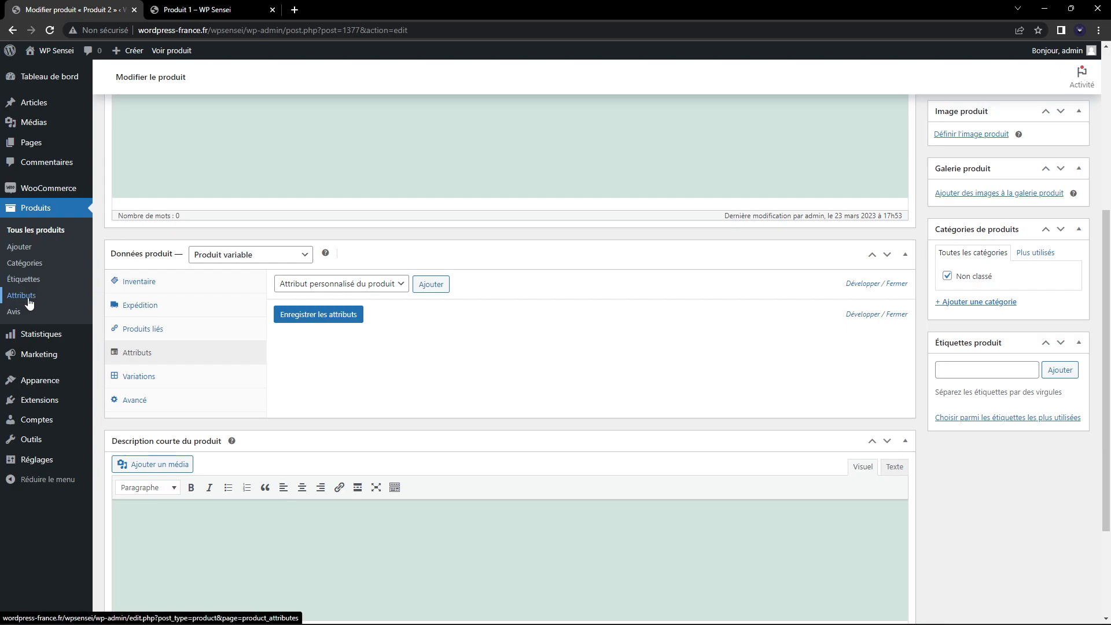
scroll(179, 272, "up", 2)
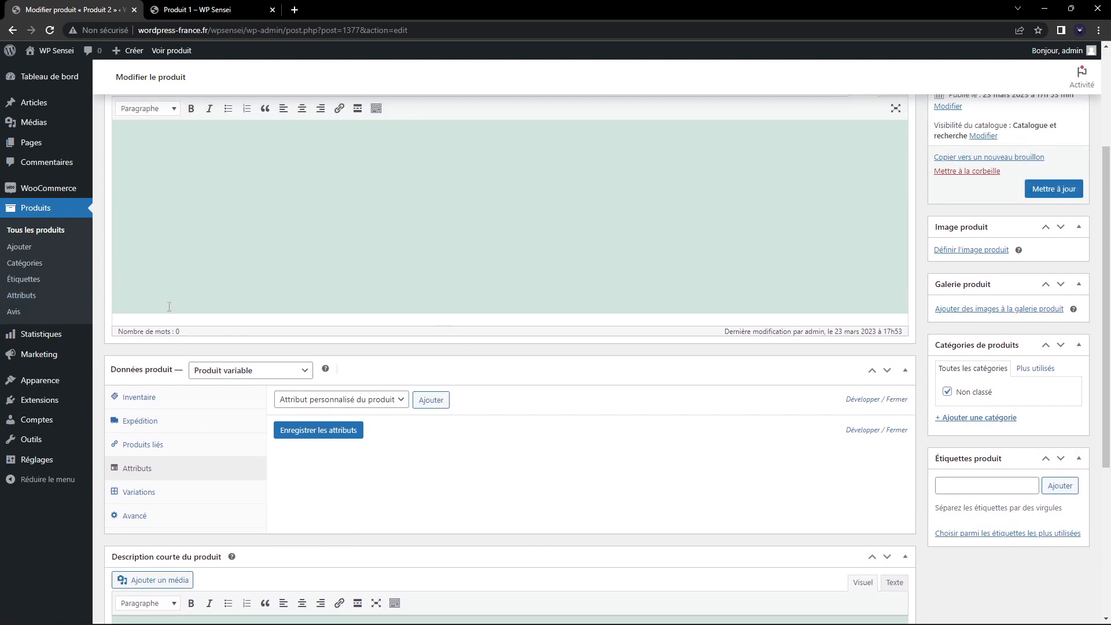
scroll(179, 273, "up", 3)
left_click(1054, 362)
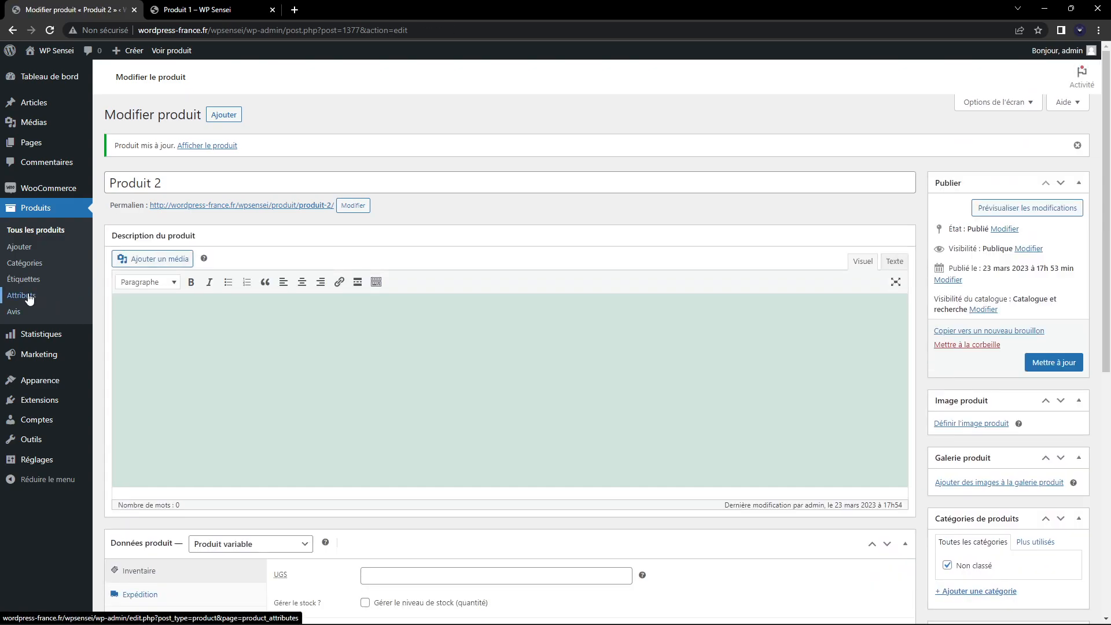
Step: Review the existing Tailles attribute and its terms on the product attributes page, comparing it with the Produit 1 shop page
left_click(29, 297)
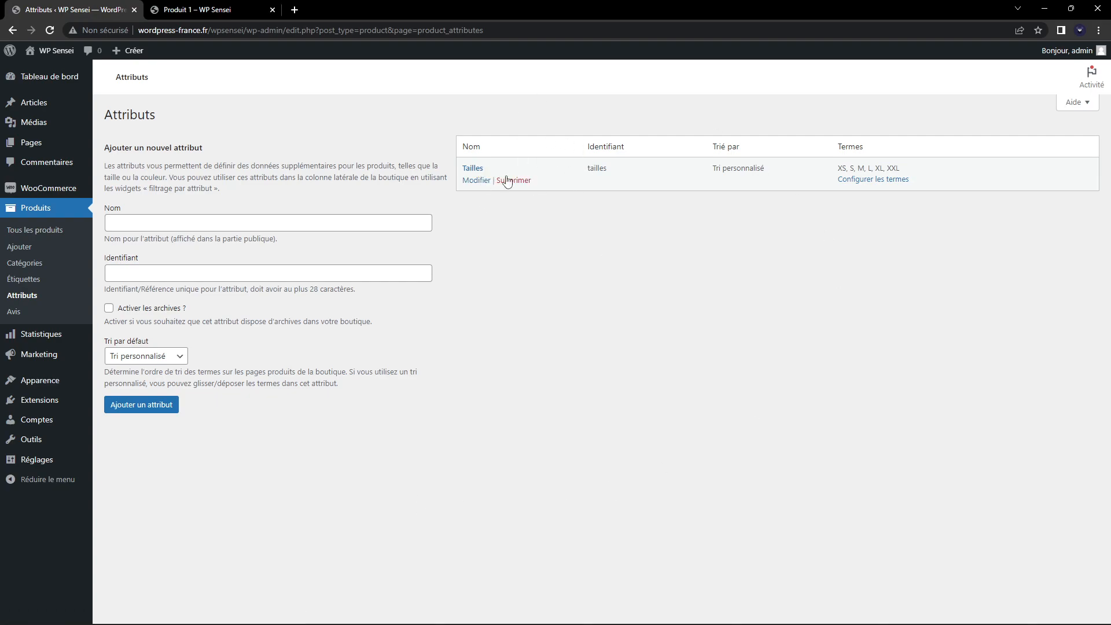
left_click(197, 10)
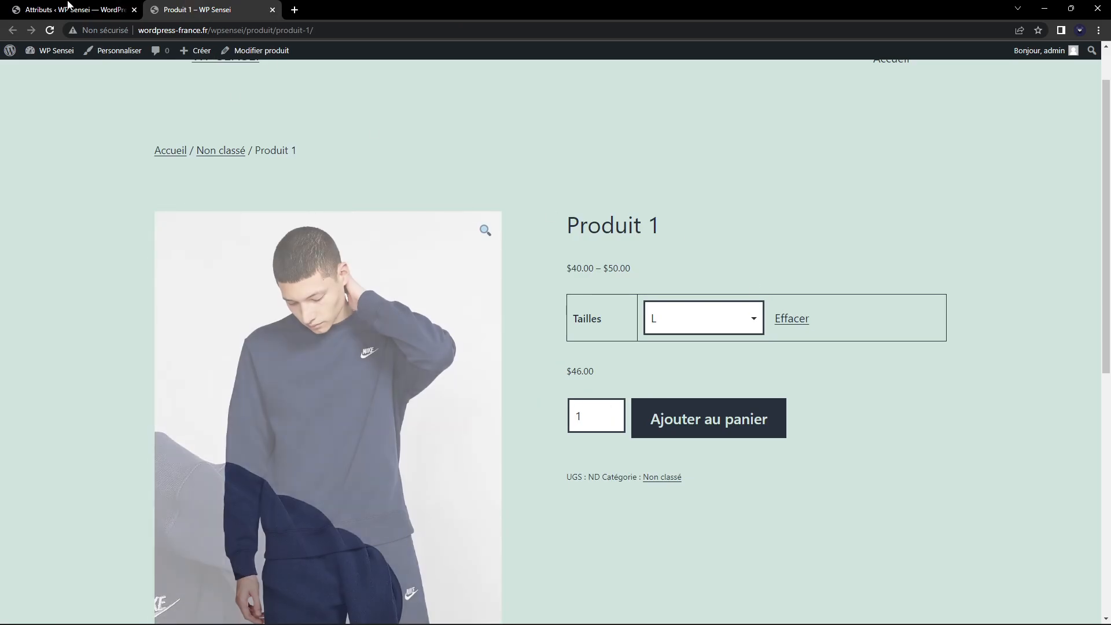
left_click(118, 5)
left_click_drag(833, 168, 938, 168)
left_click(938, 168)
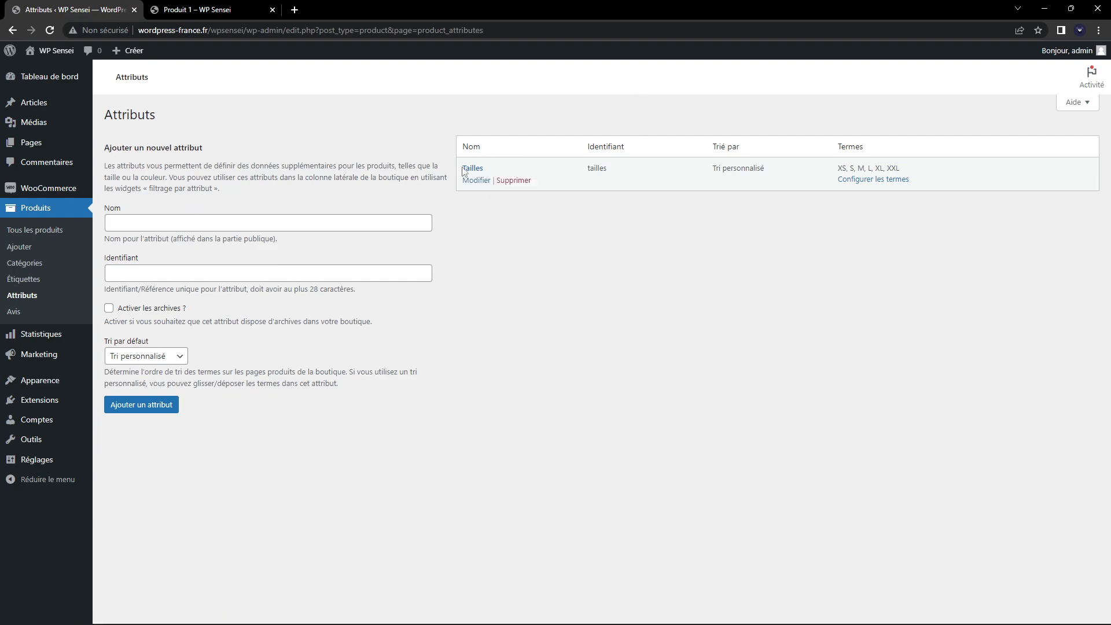
mouse_move(490, 184)
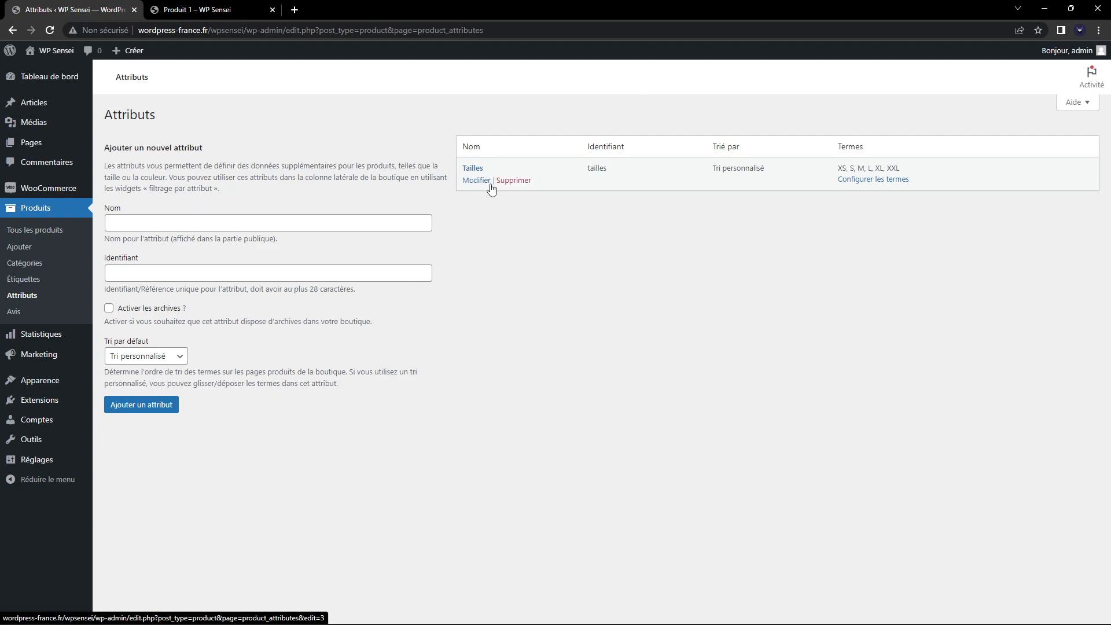
Step: Add a new product attribute named "Couleurs", leaving its identifier blank and the default sorting on Tri personnalisé
left_click(304, 218)
type("Couleurs")
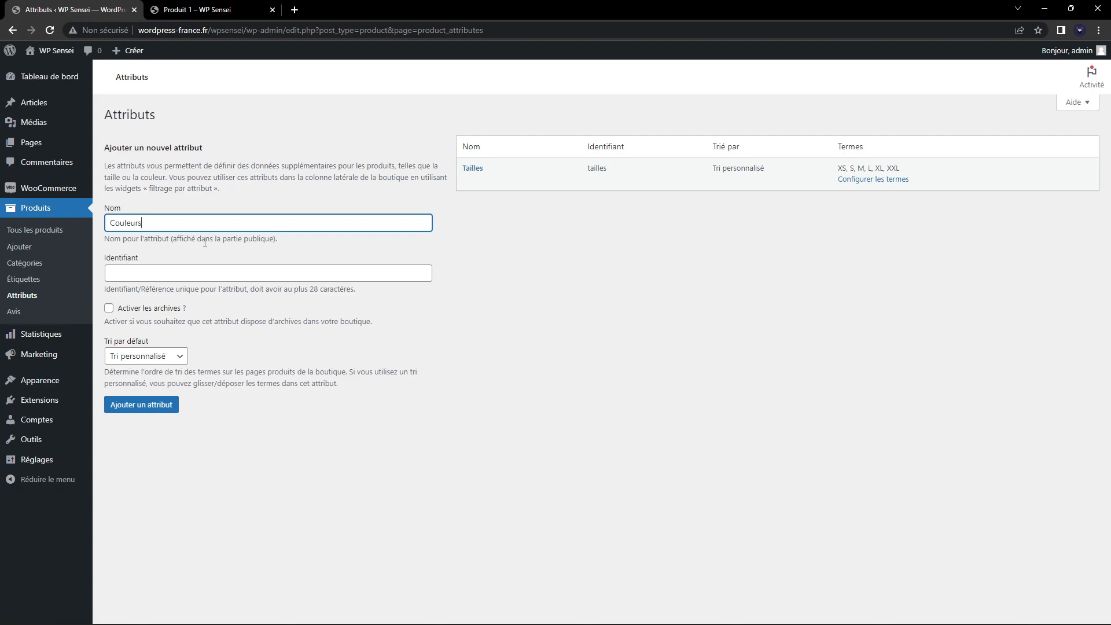
left_click(163, 414)
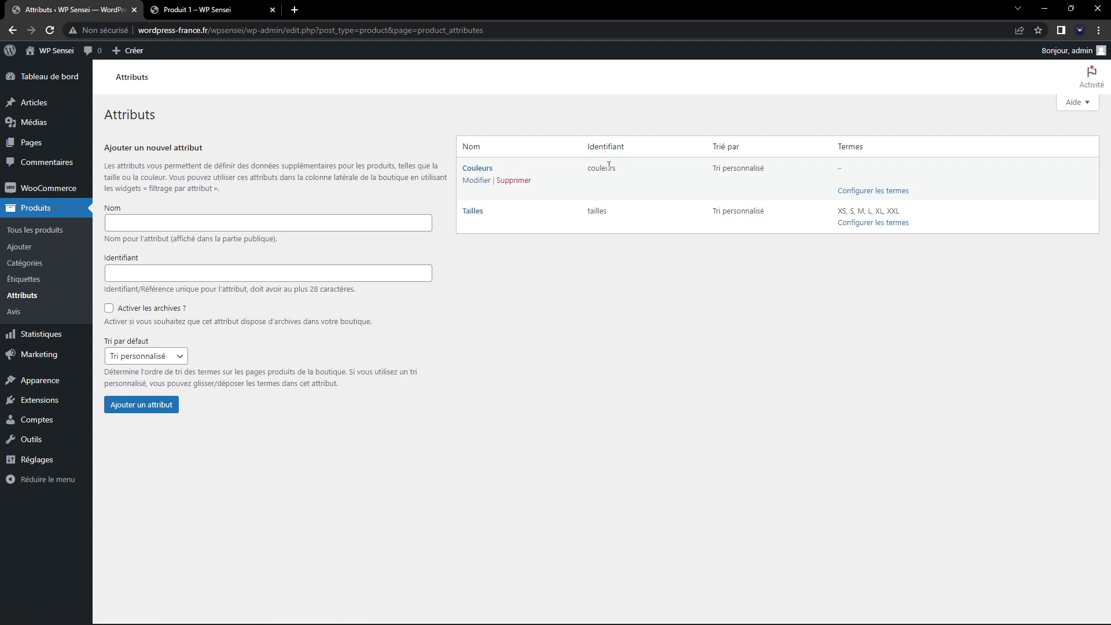
Step: Configure the terms of the Couleurs attribute and add the term "Bleu" with the slug and description left empty
left_click(887, 192)
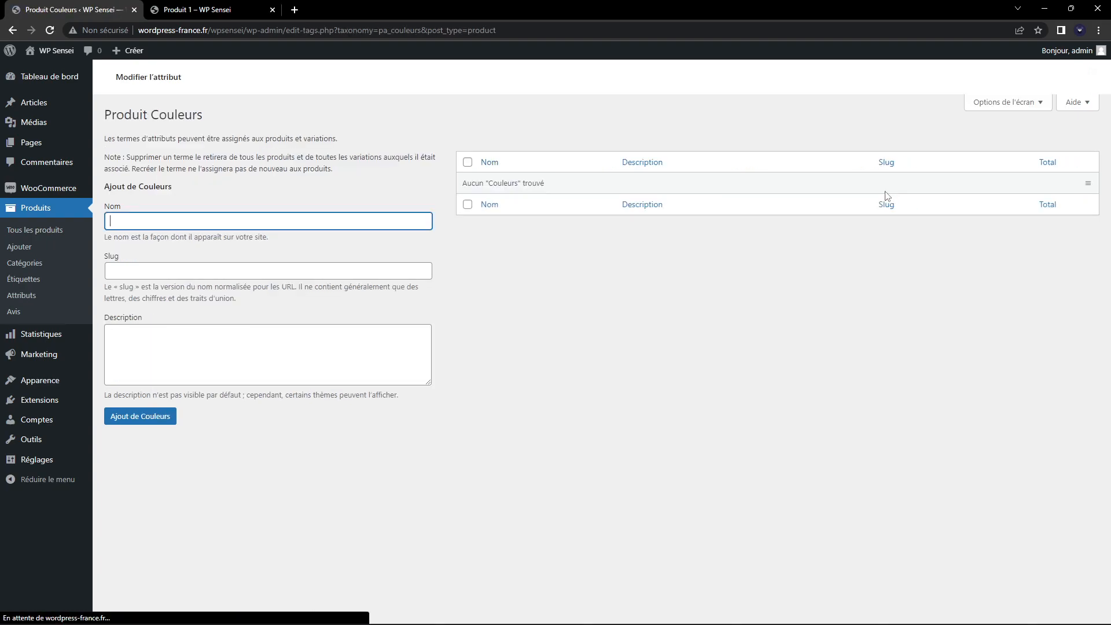
left_click_drag(99, 187, 245, 190)
left_click(233, 215)
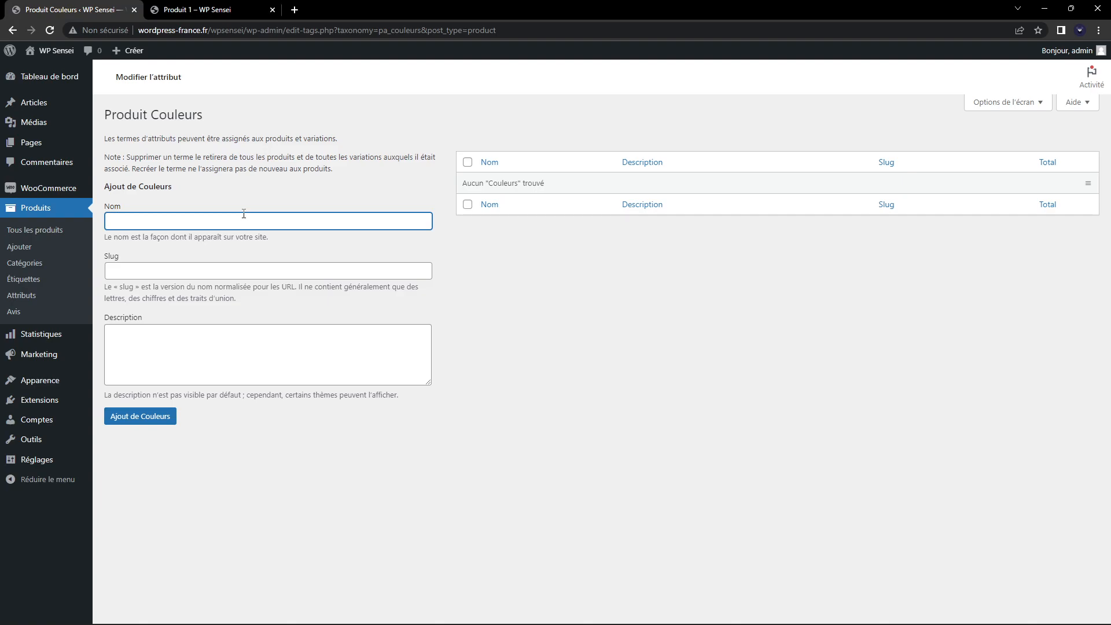
type("Bleu")
left_click(220, 275)
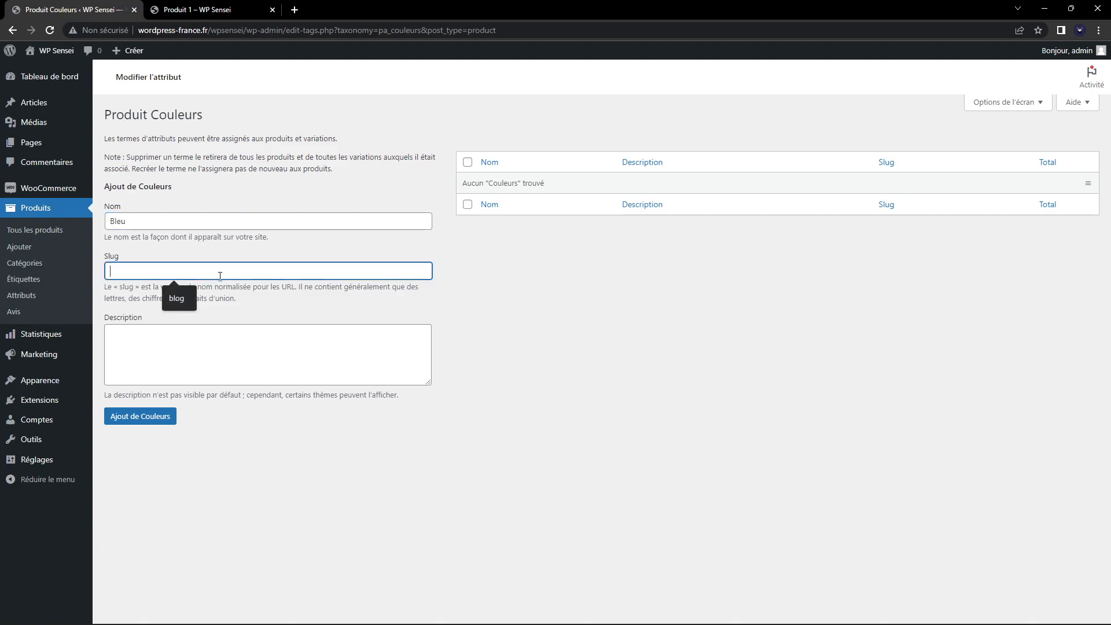
left_click(289, 364)
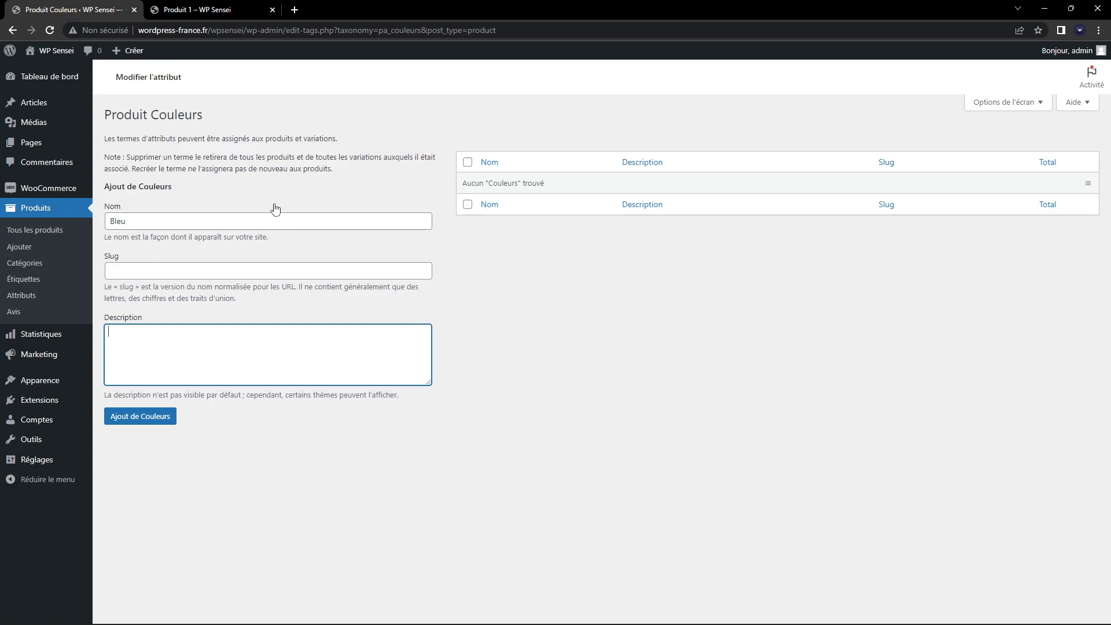
left_click(141, 418)
Step: Add the terms "Vert", "Jaune" and "Rouge" to Couleurs and move Bleu to the top of the term list
left_click(186, 261)
type("Vert")
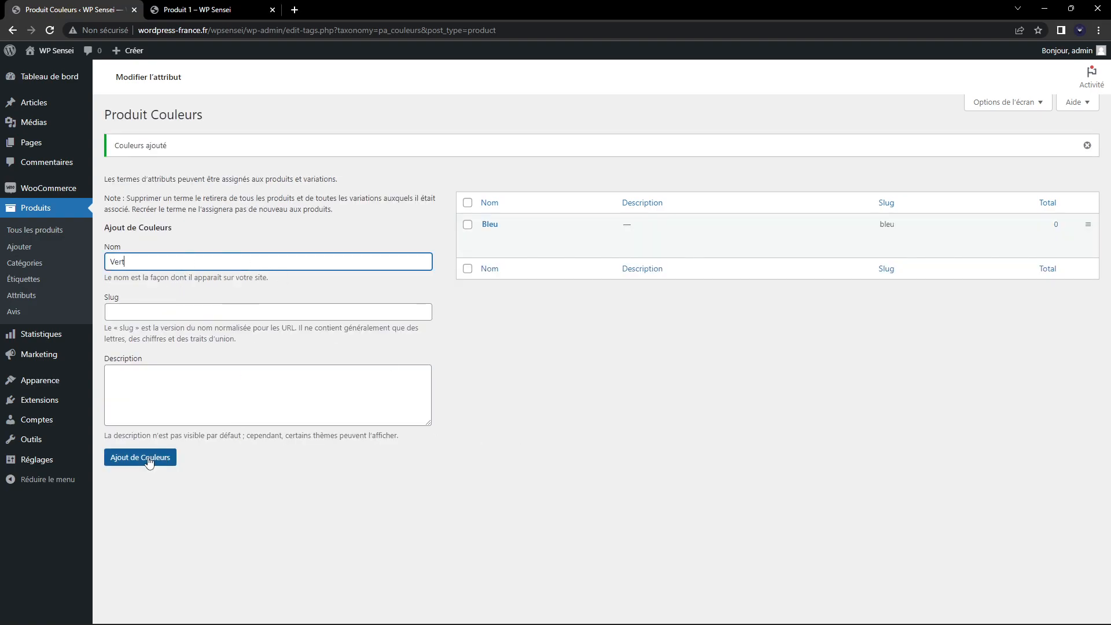
left_click(147, 457)
left_click(194, 260)
type("Jaune")
key("Return")
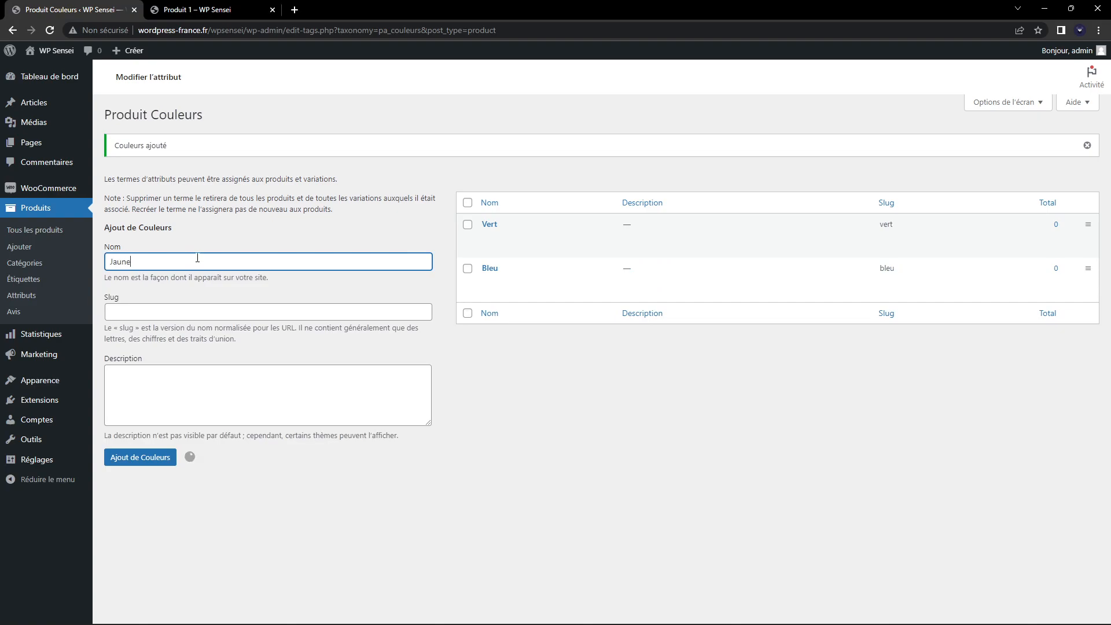
type("Rouge")
key("Return")
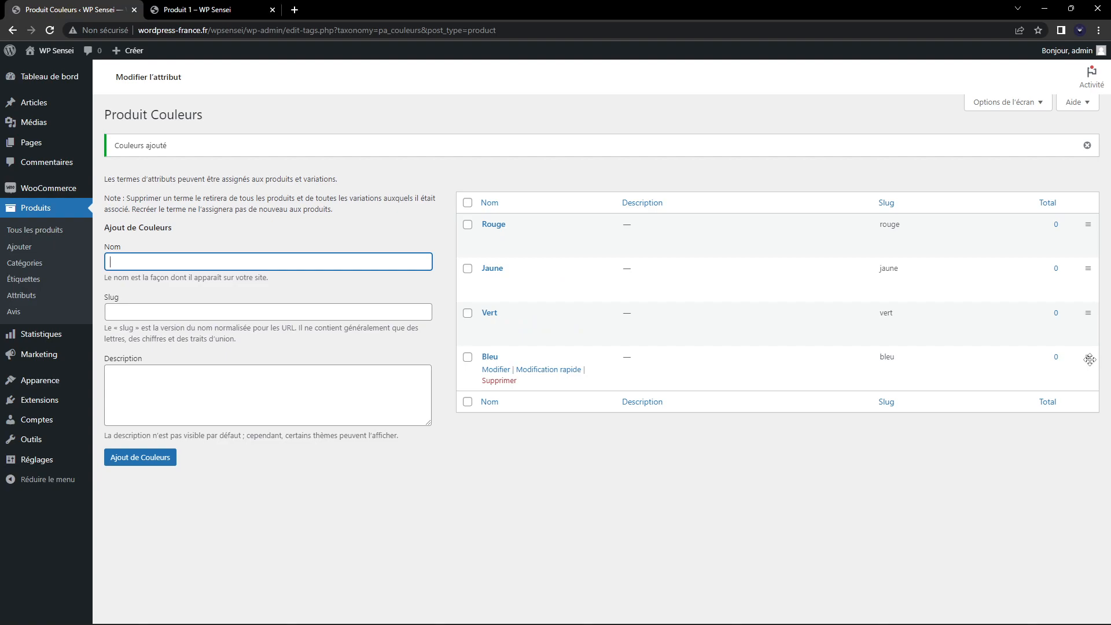
left_click_drag(1090, 357, 1088, 223)
Step: Reopen Produit 2 for editing from the list of all products and go to its product data
left_click(29, 229)
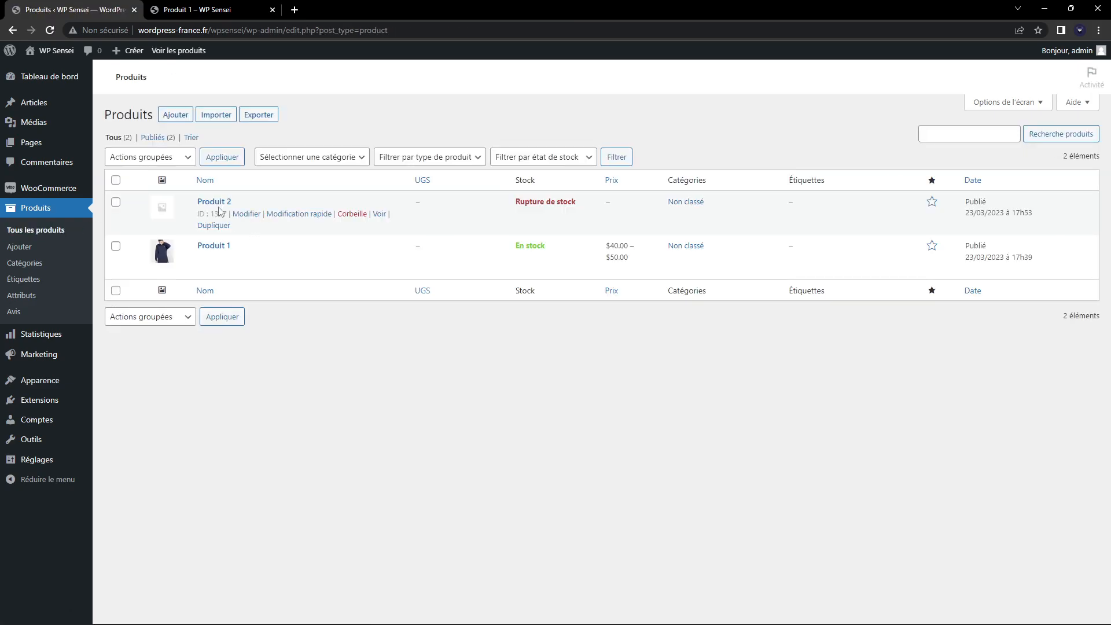
left_click(215, 202)
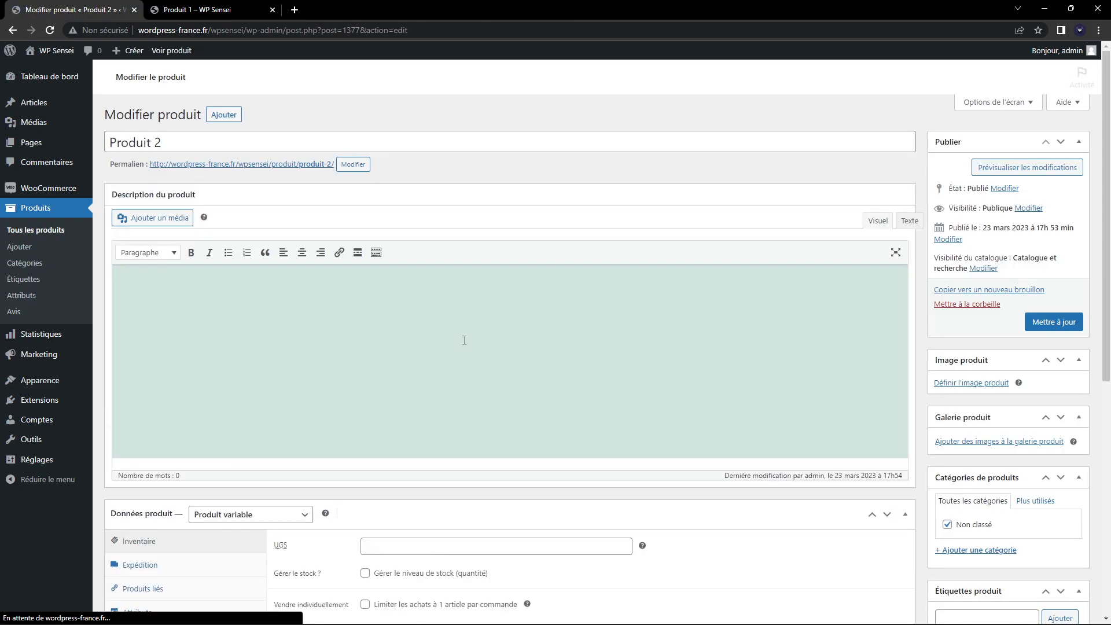
scroll(359, 243, "down", 2)
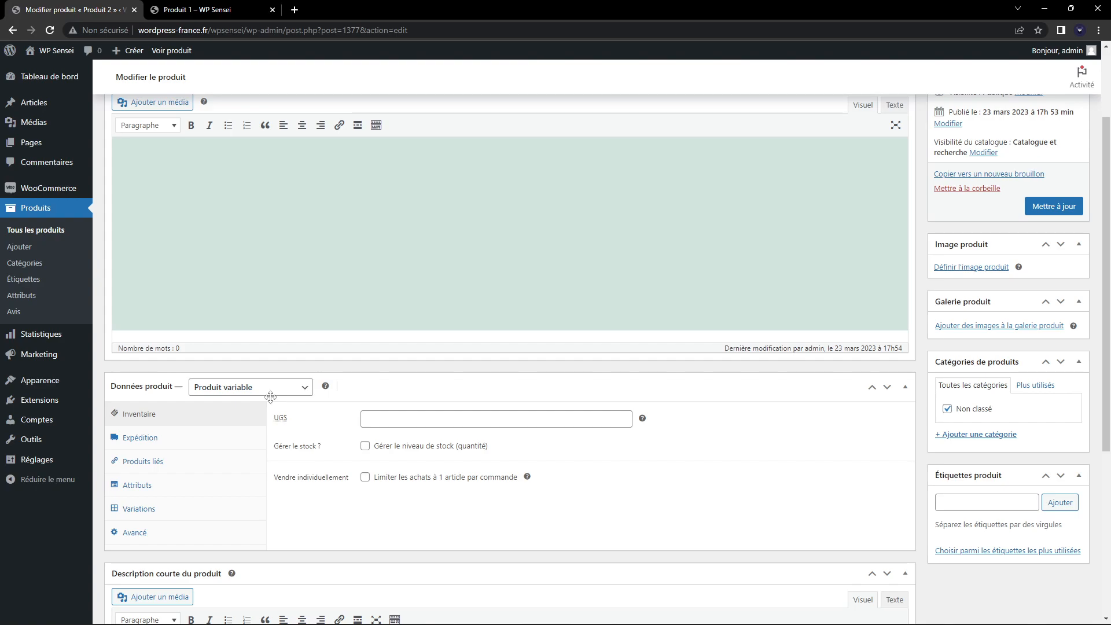
Step: Add the existing Couleurs attribute to the product's attributes
scroll(277, 402, "down", 1)
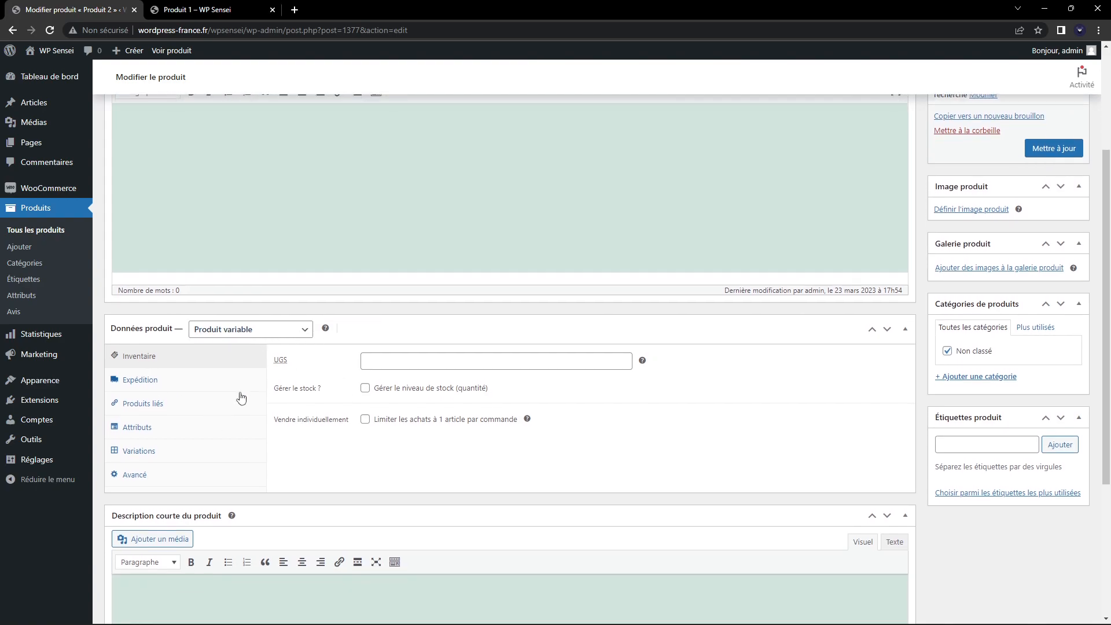
left_click(216, 435)
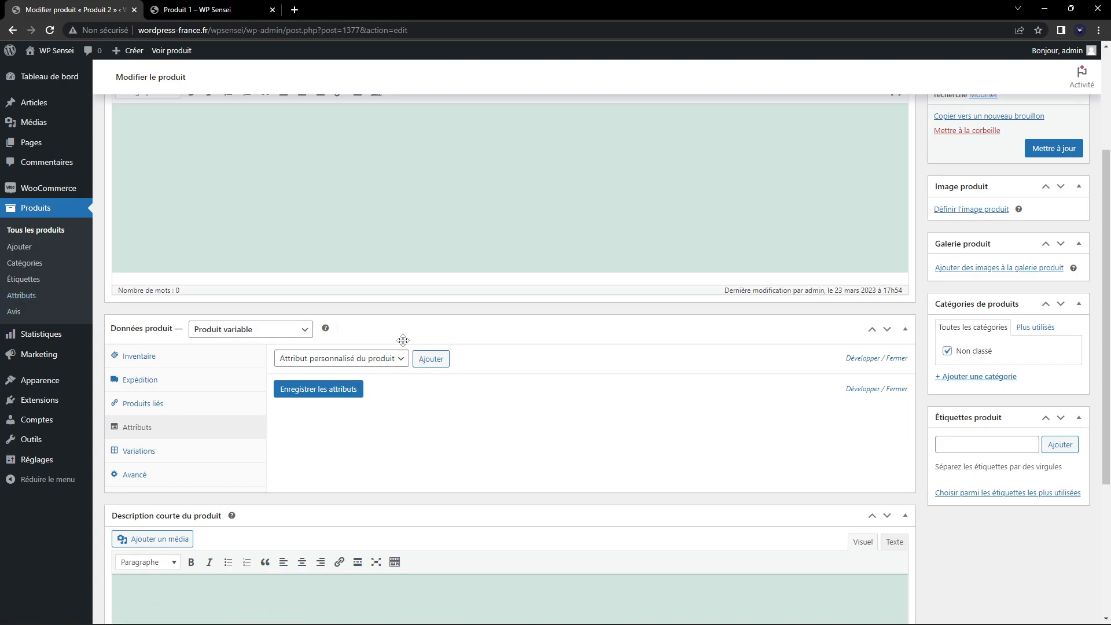
left_click(322, 363)
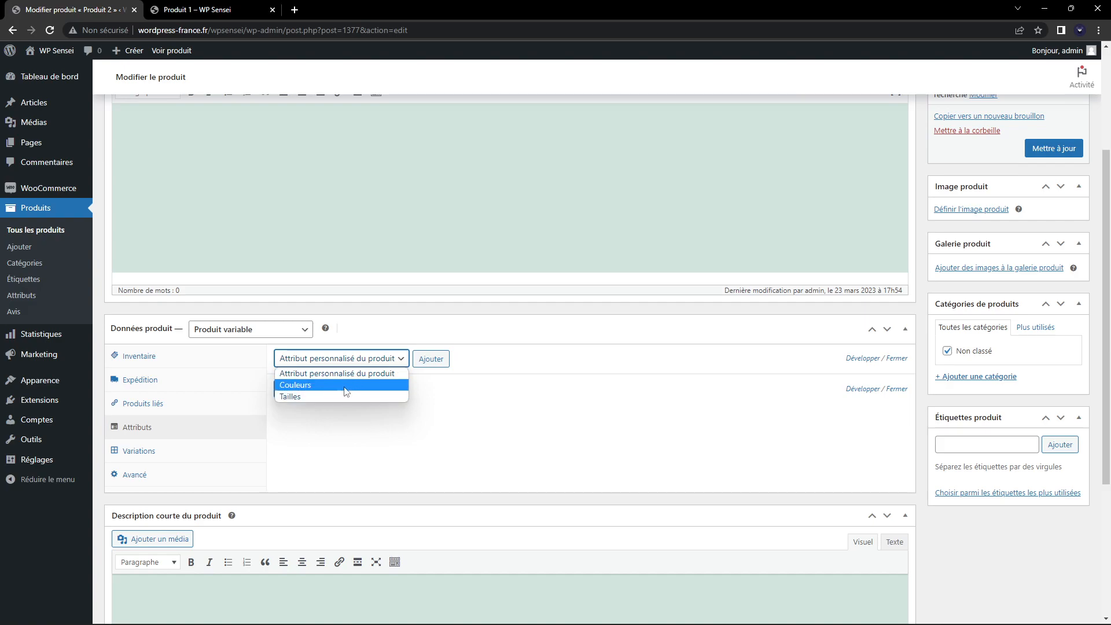
left_click(345, 386)
left_click(431, 359)
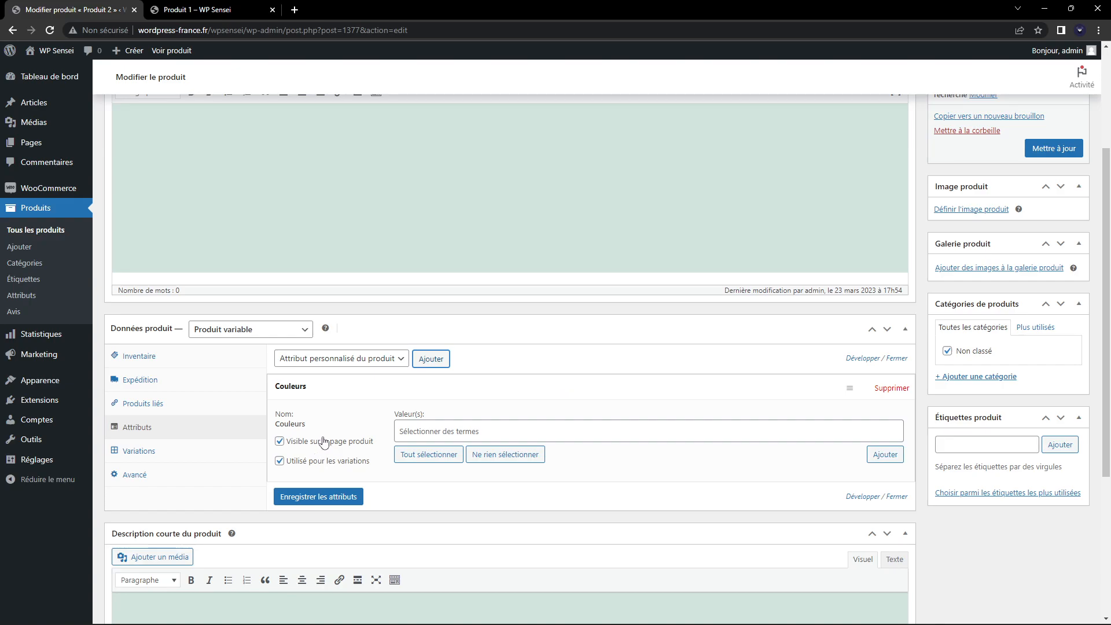
Step: Examine the sizes listed in the additional information on the Produit 1 shop page, and return to editing Produit 2
left_click(196, 9)
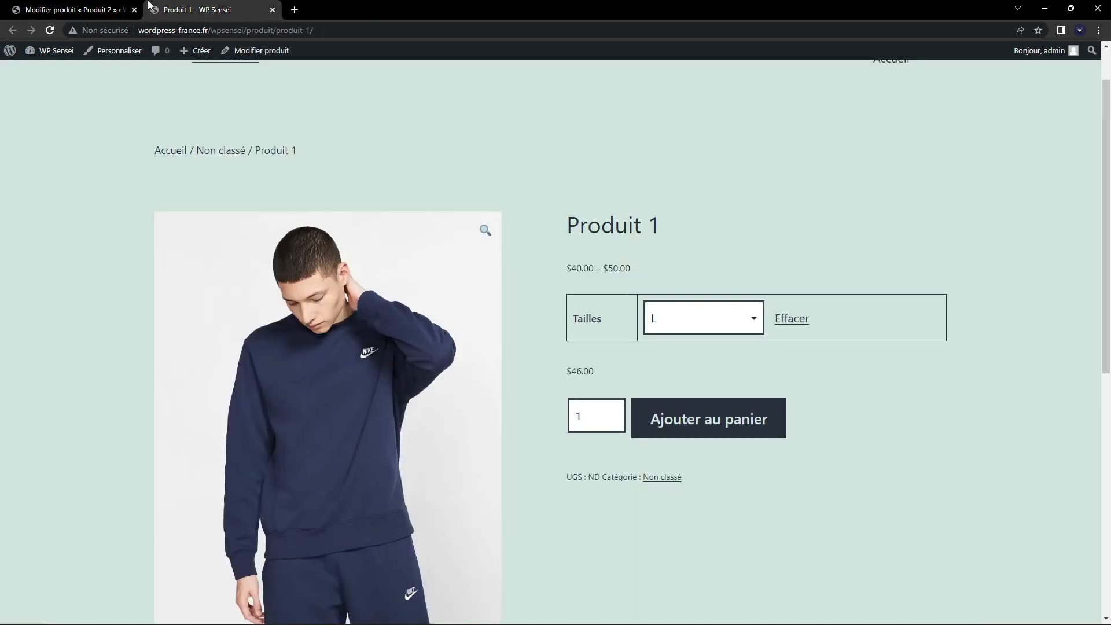
scroll(333, 349, "down", 8)
left_click_drag(163, 323, 405, 340)
left_click(138, 366)
left_click_drag(138, 366, 530, 367)
left_click(533, 372)
double_click(187, 364)
left_click(212, 365)
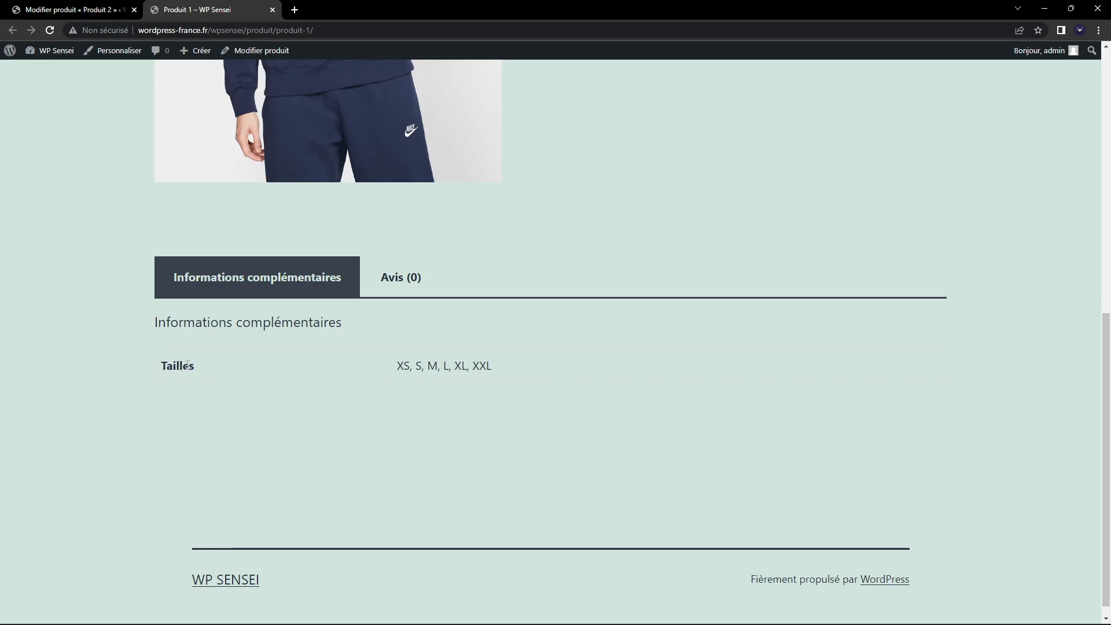
left_click_drag(423, 367, 397, 365)
left_click(585, 382)
scroll(585, 382, "up", 1)
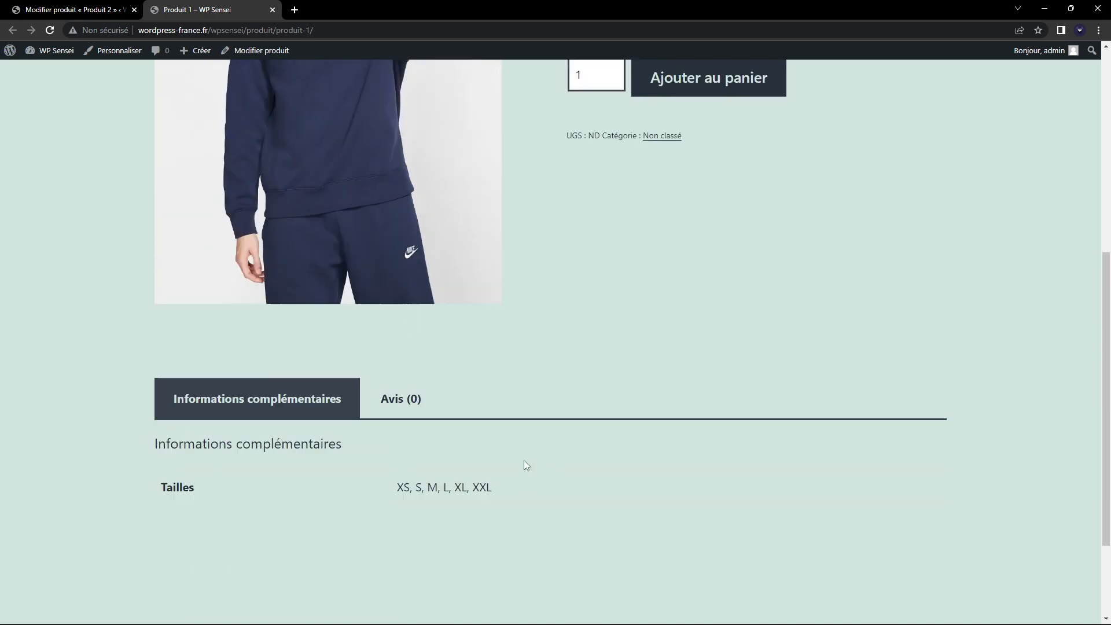
left_click(71, 8)
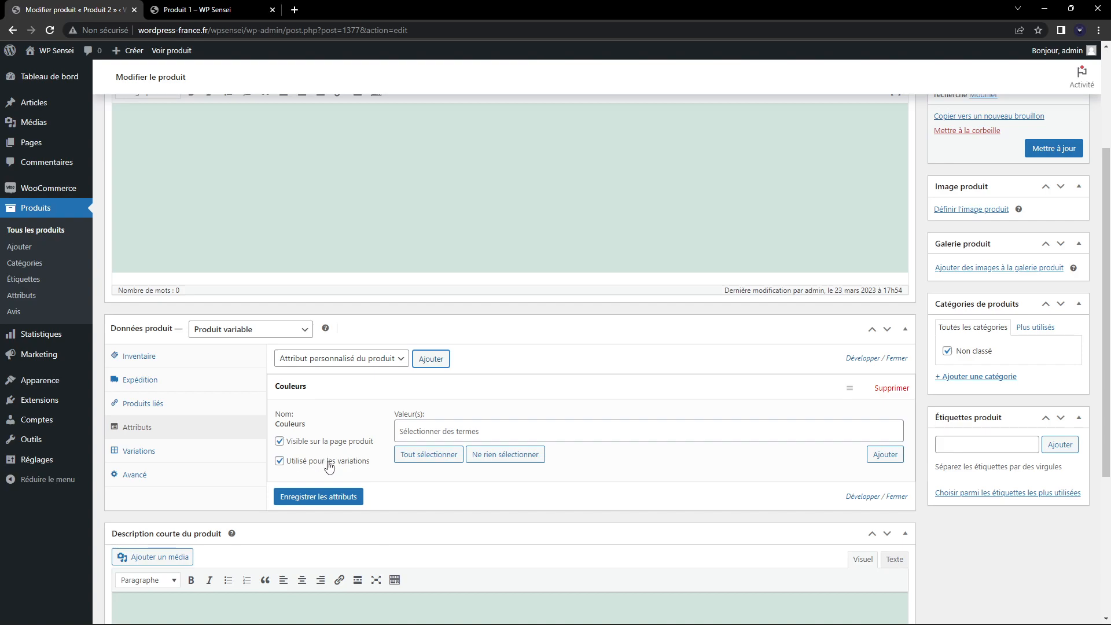
Step: Assign all Couleurs terms to the product, remove Rouge and Vert so only Bleu and Jaune are kept, and save the attributes
left_click(452, 434)
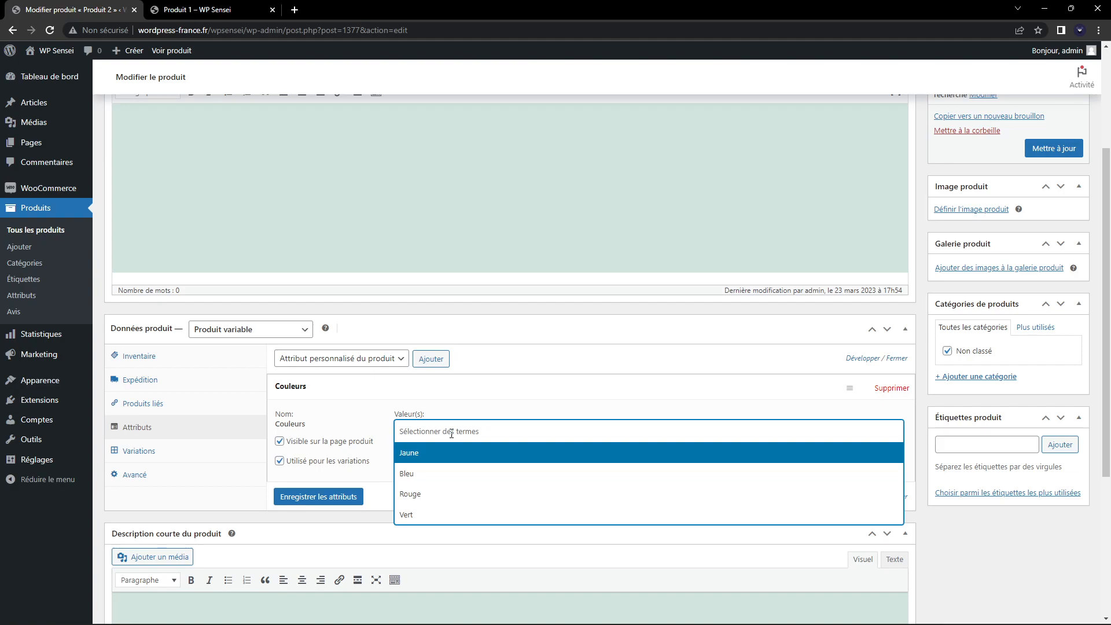
left_click(480, 413)
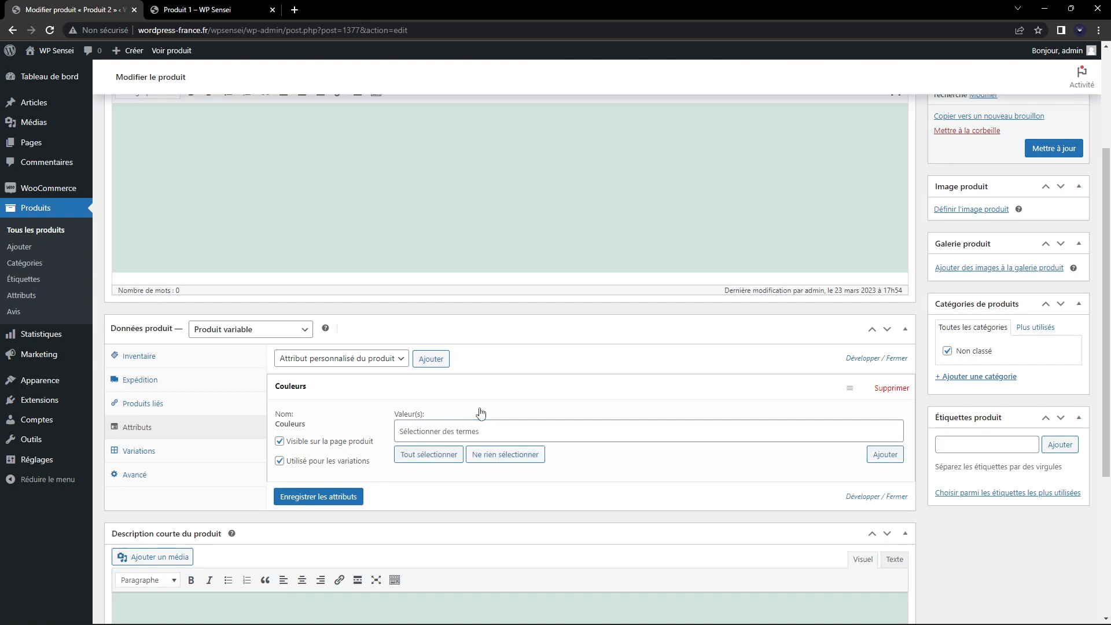
left_click(443, 457)
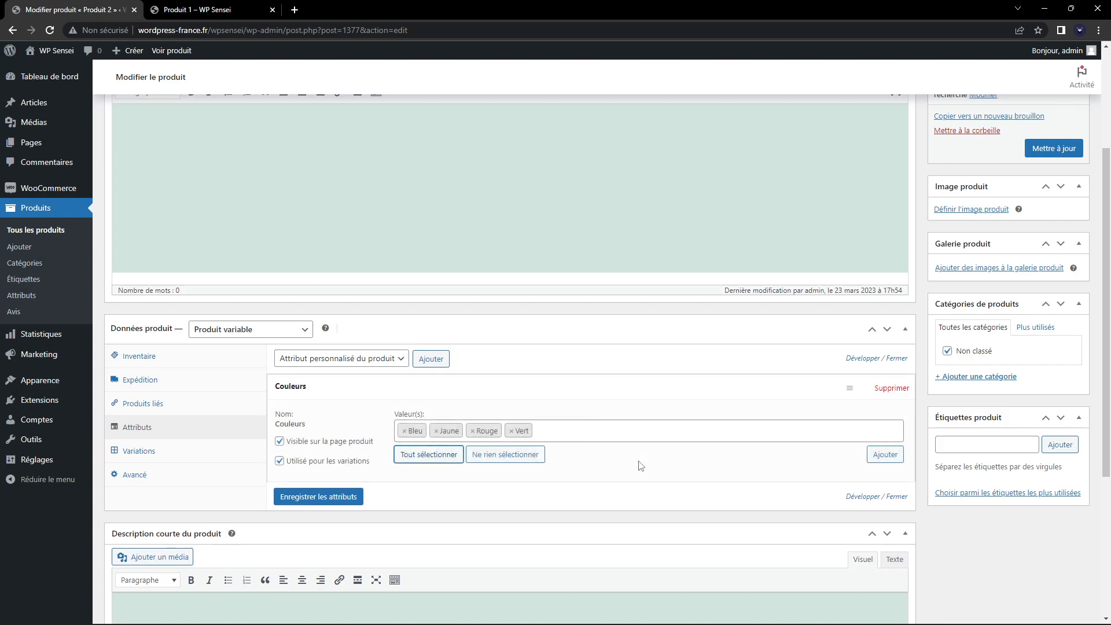
left_click(472, 431)
left_click(473, 430)
left_click(523, 418)
left_click(318, 499)
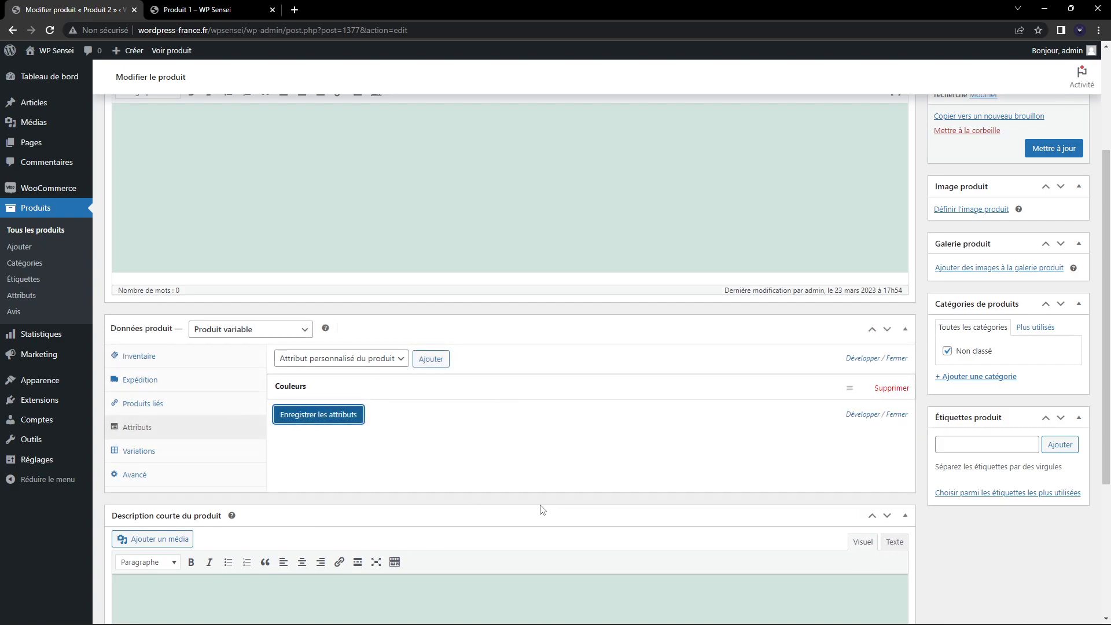
Step: Create the product variations for all attributes and confirm the generation
left_click(150, 452)
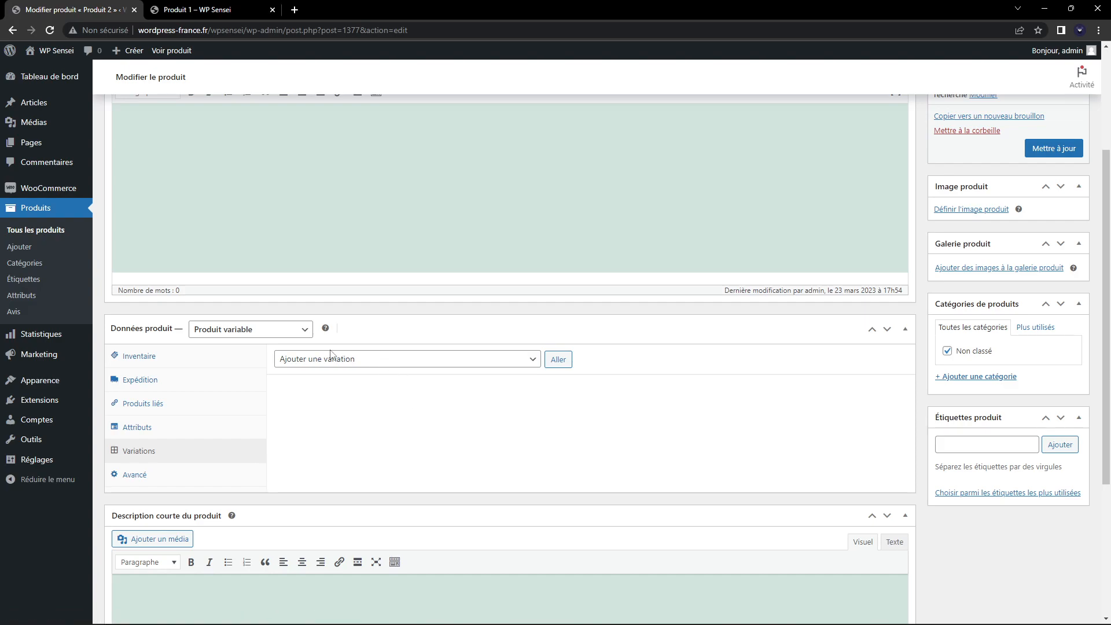
left_click(316, 360)
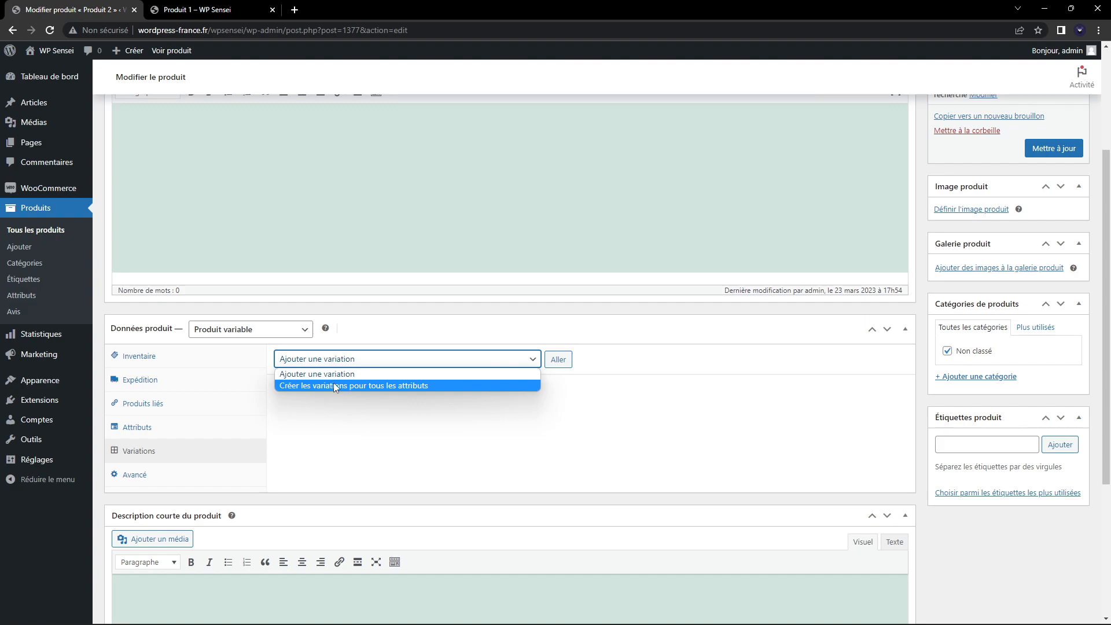
left_click(333, 385)
left_click(557, 359)
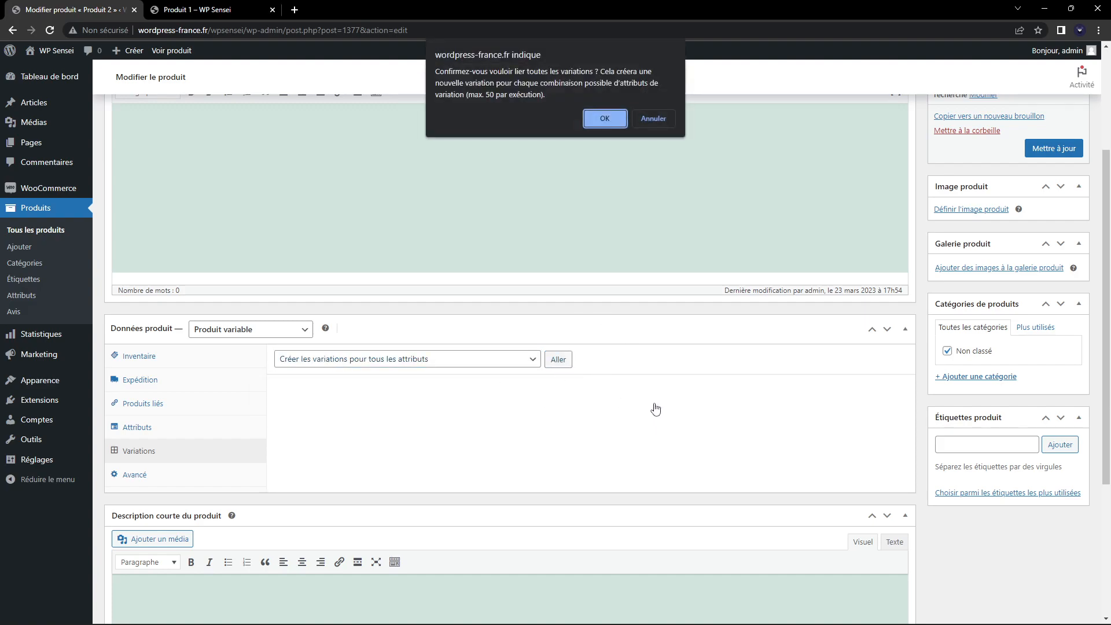
left_click(593, 116)
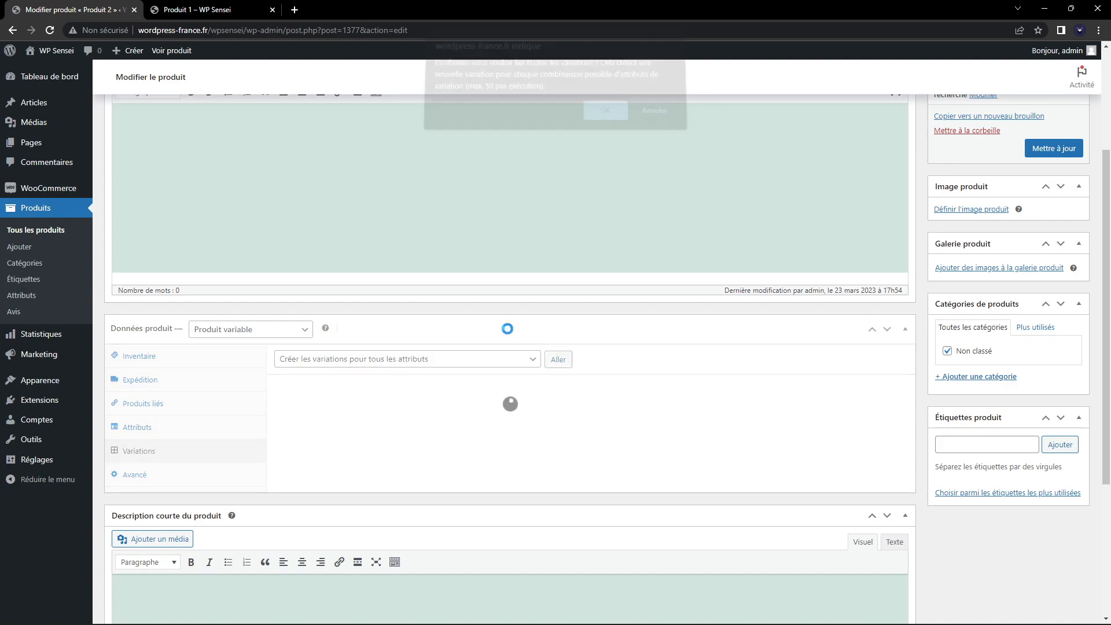
left_click(657, 95)
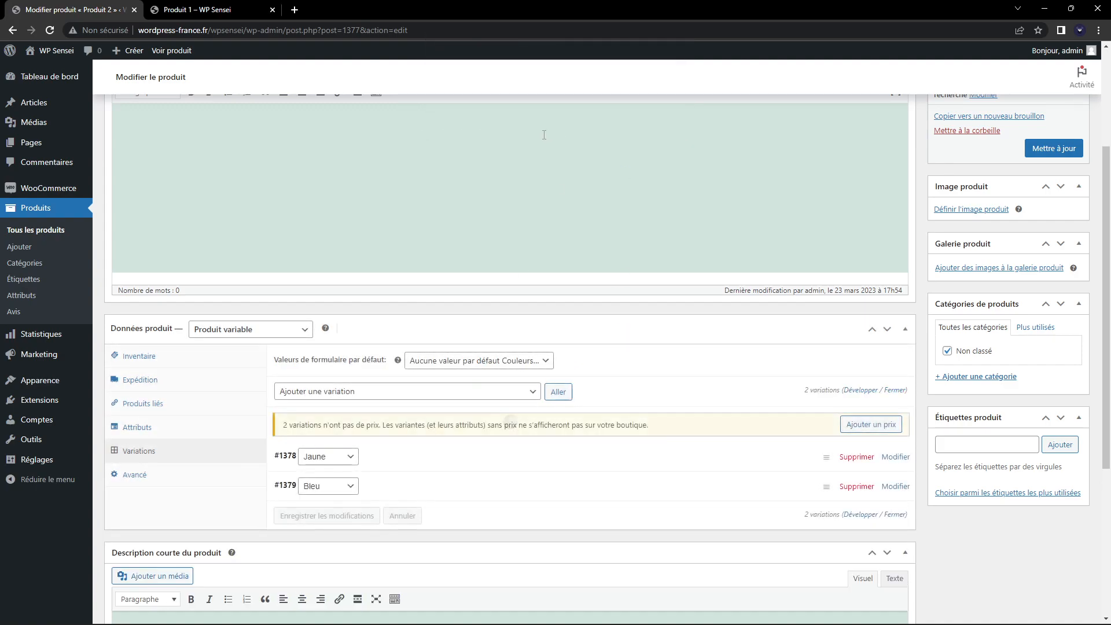
Step: Compare the generated variations with the values assigned to the product's Couleurs attribute
scroll(470, 240, "down", 1)
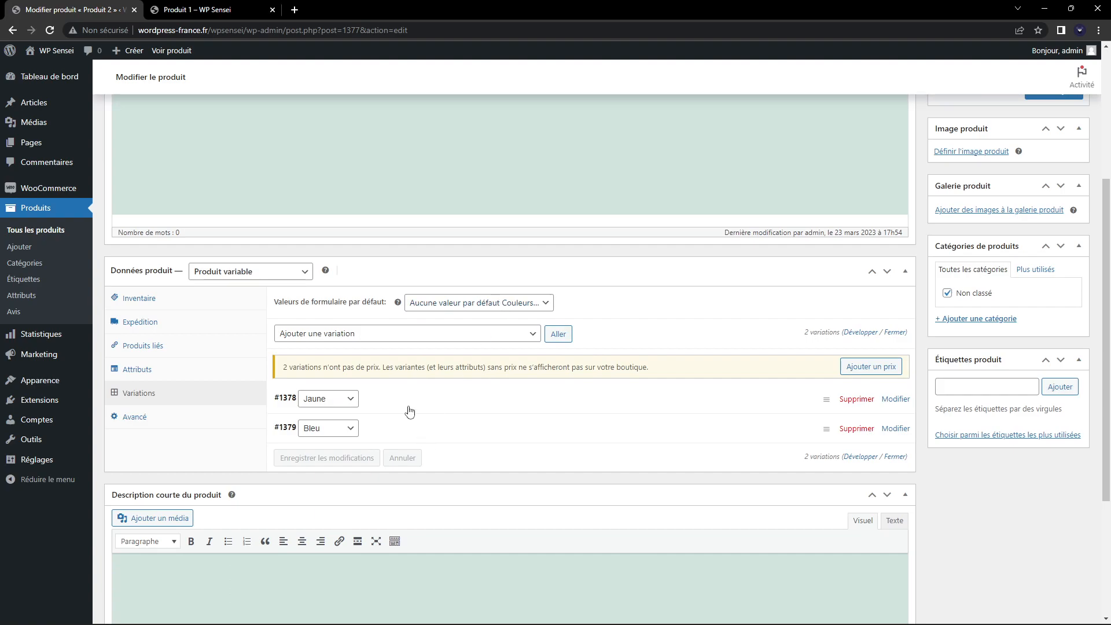
left_click(152, 369)
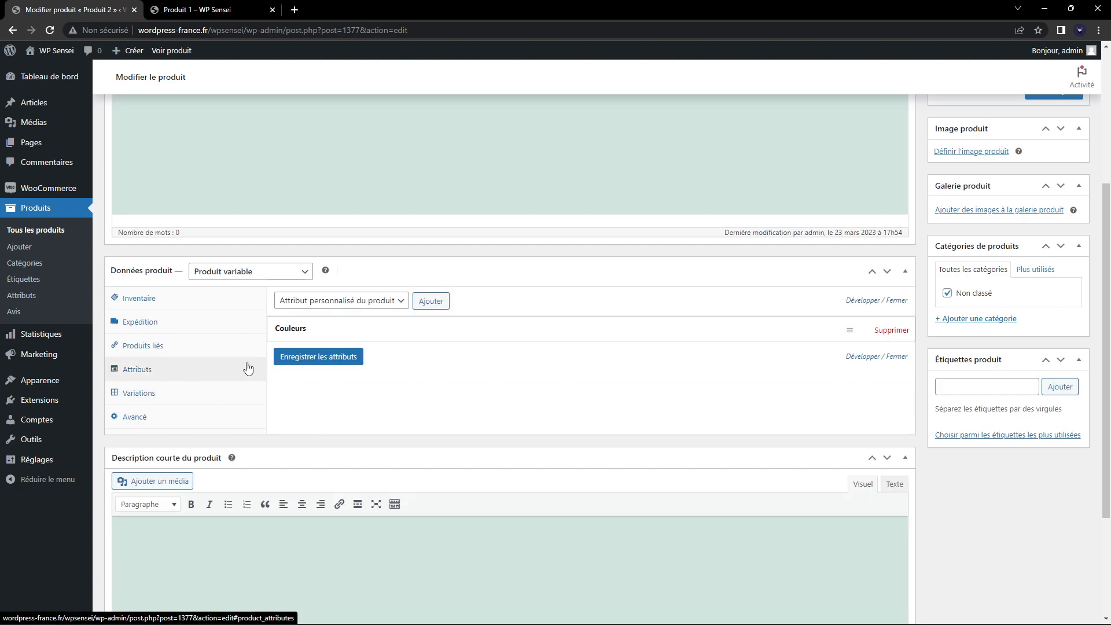
left_click(415, 336)
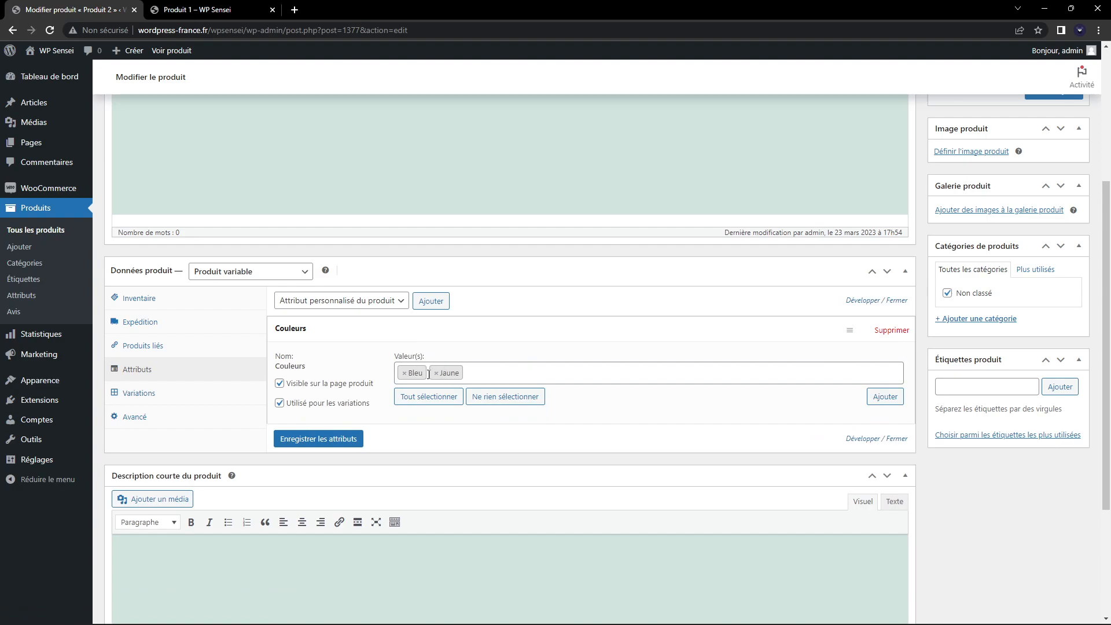
left_click(165, 399)
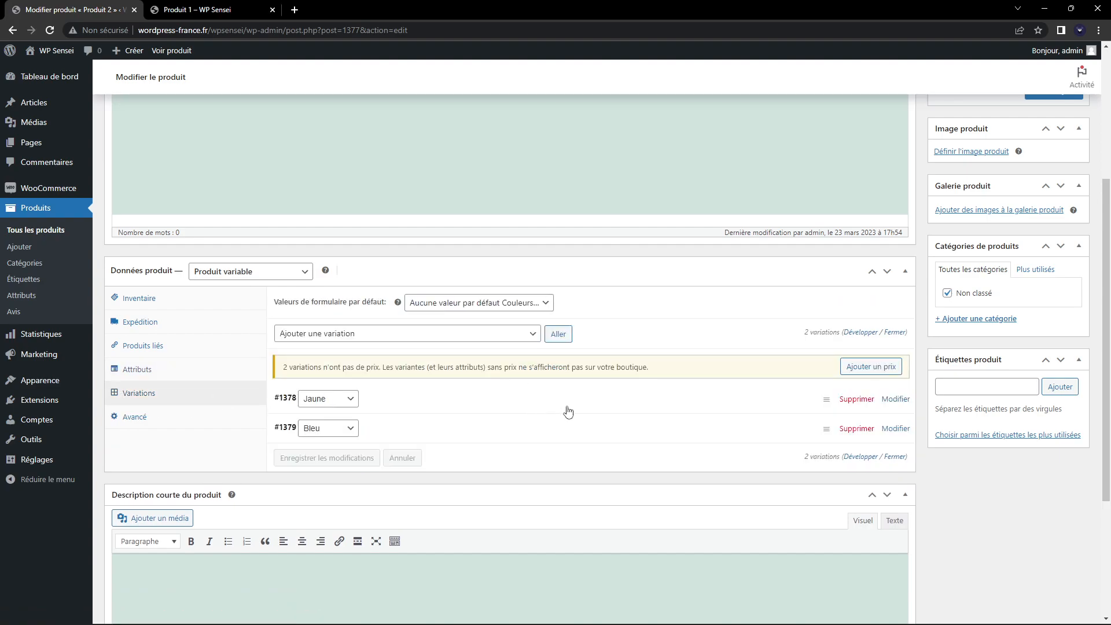
Step: Expand the Jaune and Bleu variations and review their image, price, stock, and shipping settings
left_click(497, 405)
scroll(359, 405, "down", 2)
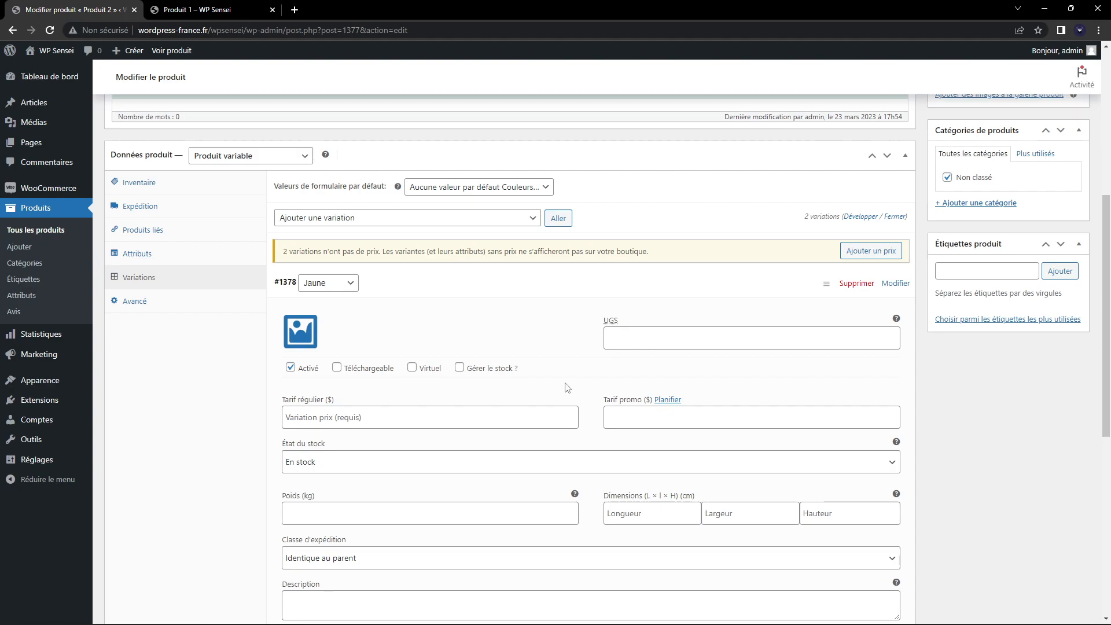
scroll(351, 391, "down", 2)
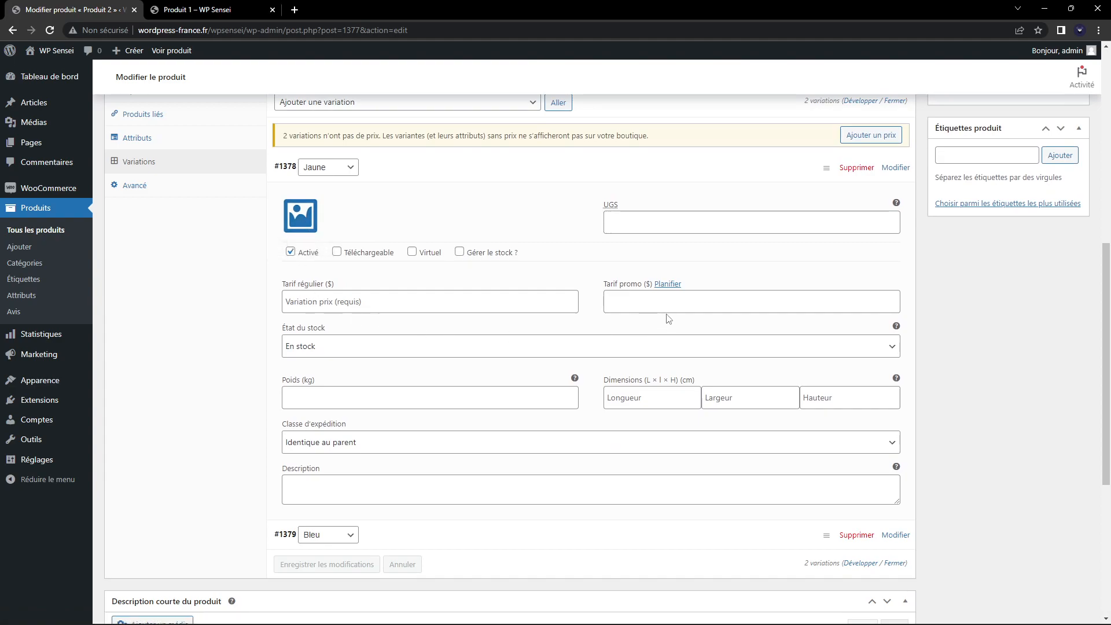
left_click(315, 346)
left_click(237, 347)
left_click(453, 531)
scroll(324, 428, "down", 4)
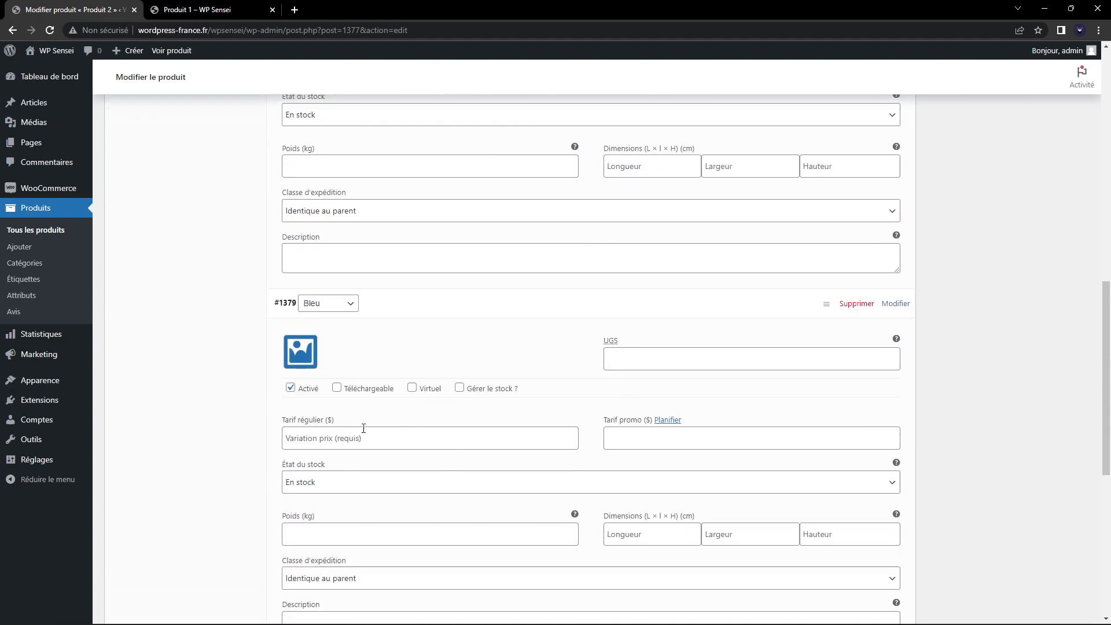
scroll(368, 428, "up", 2)
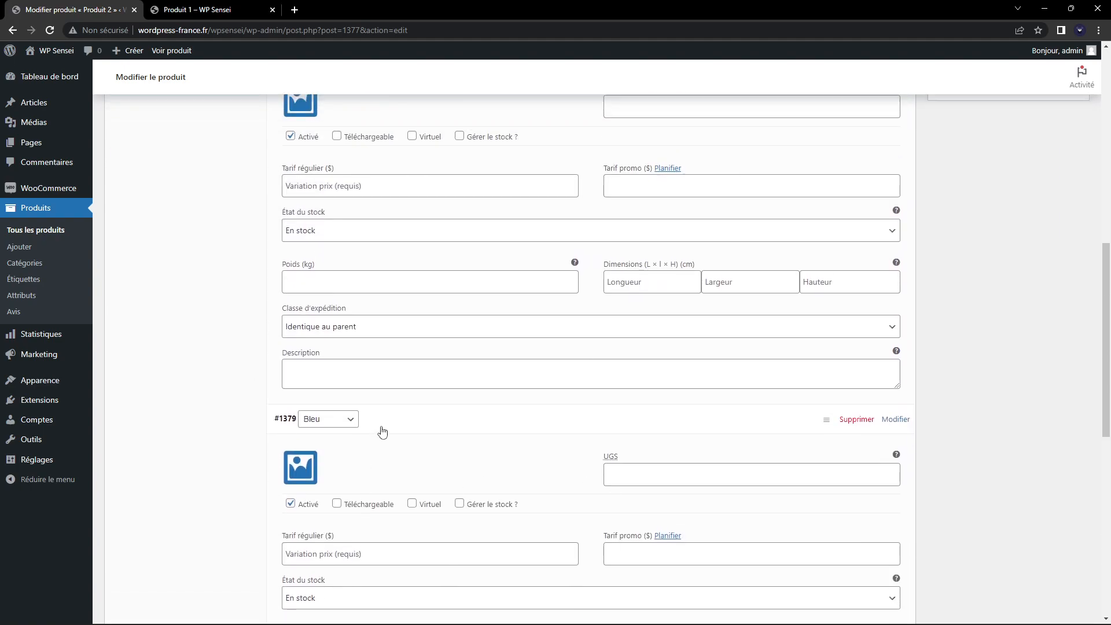
scroll(388, 430, "up", 1)
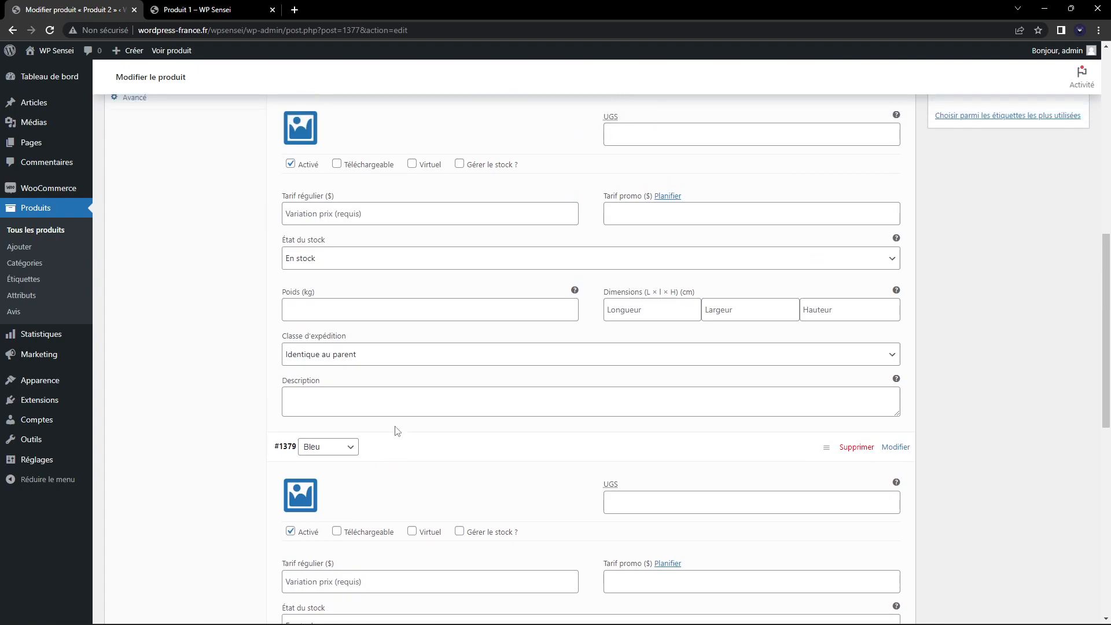
scroll(396, 426, "up", 1)
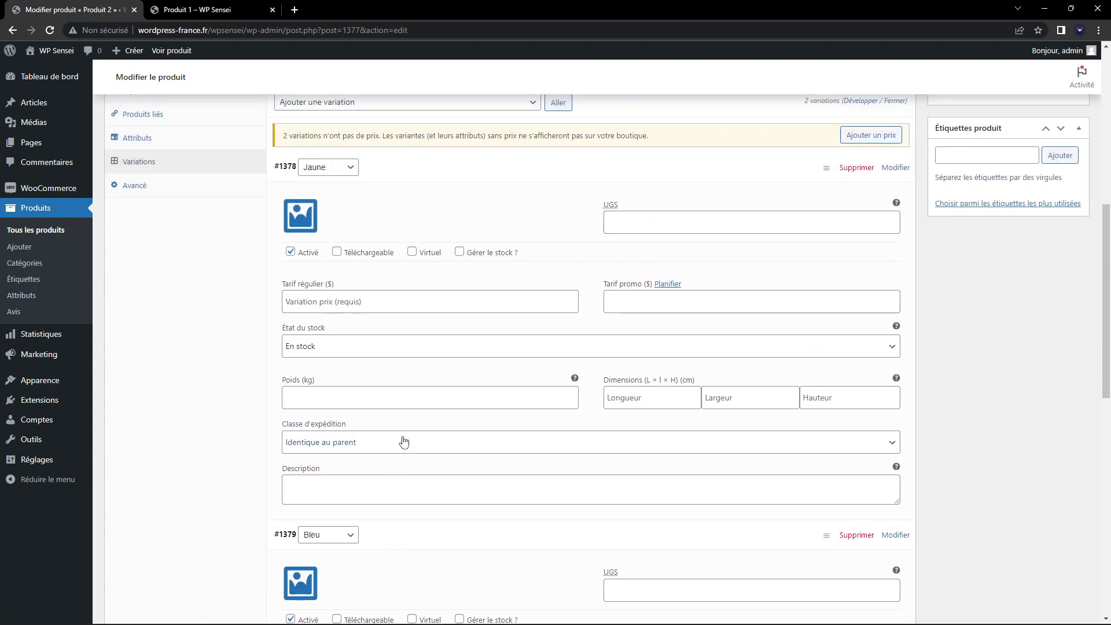
scroll(412, 435, "up", 1)
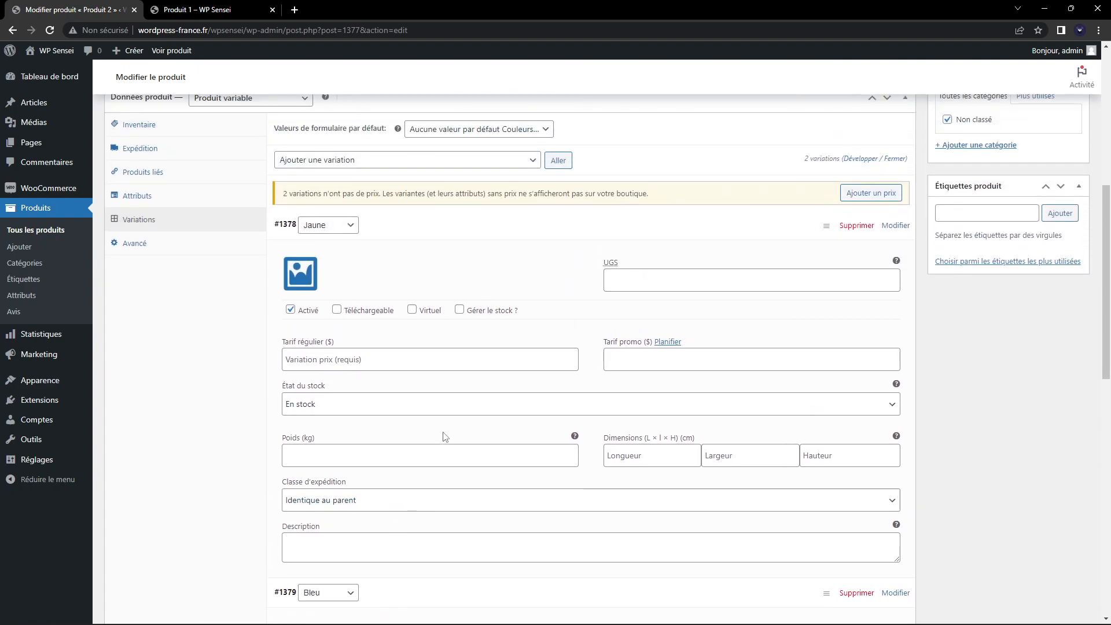
Step: Set the regular price to 40 for the Jaune variation and 50 for the Bleu variation
left_click(376, 371)
type("40")
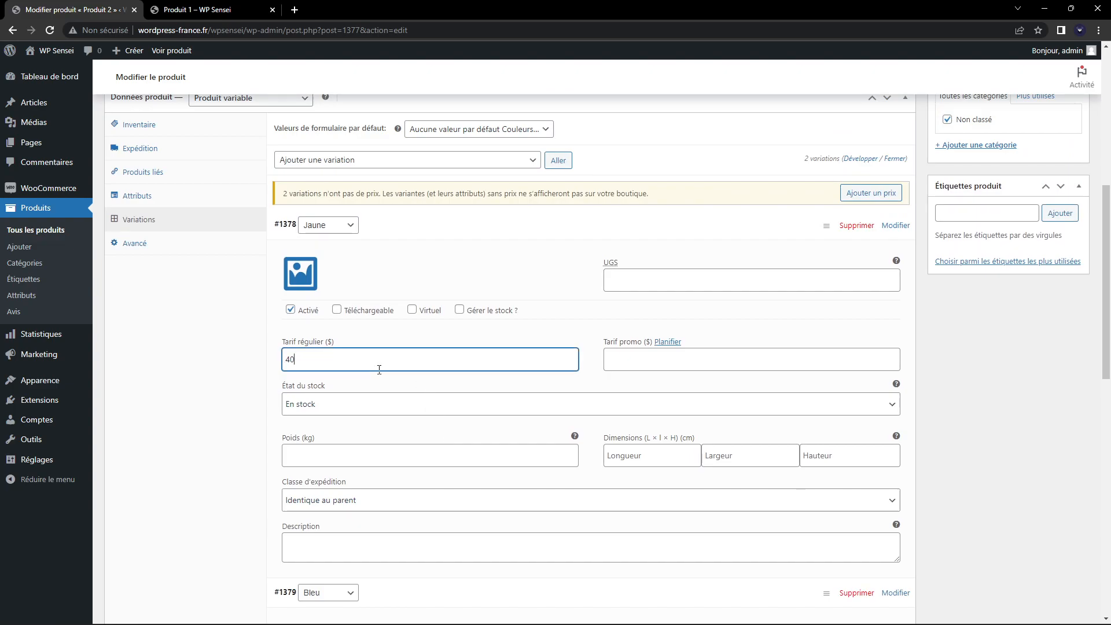
scroll(361, 381, "down", 6)
left_click(360, 380)
type("50")
Step: Assign the yellow sweatshirt image to the Jaune variation and the navy sweatshirt image to the Bleu variation from the media library
scroll(570, 429, "up", 5)
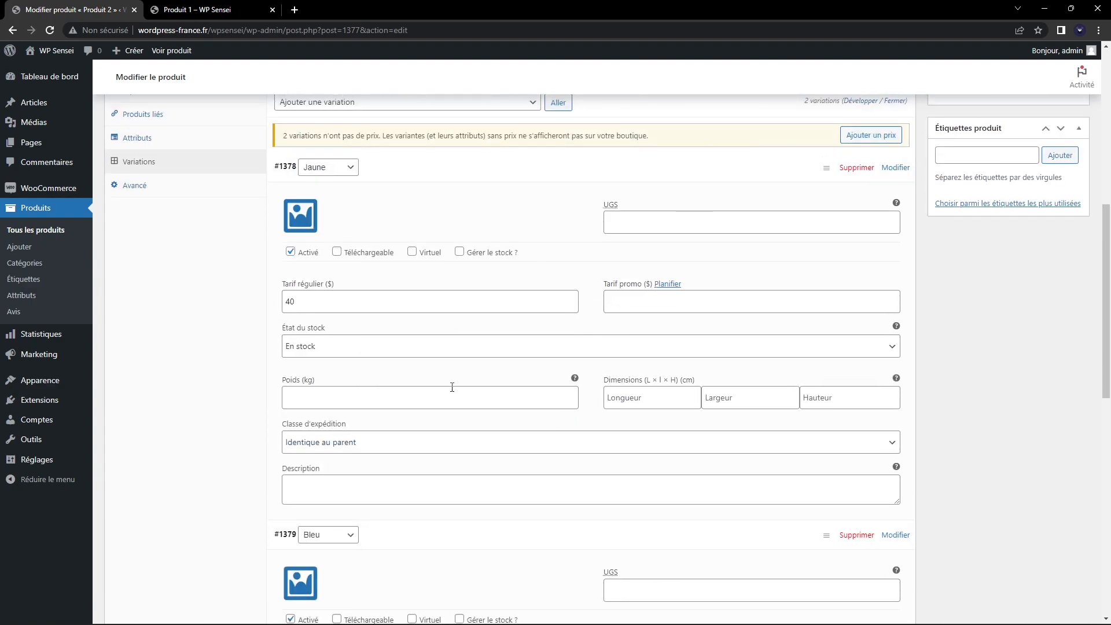
left_click(291, 216)
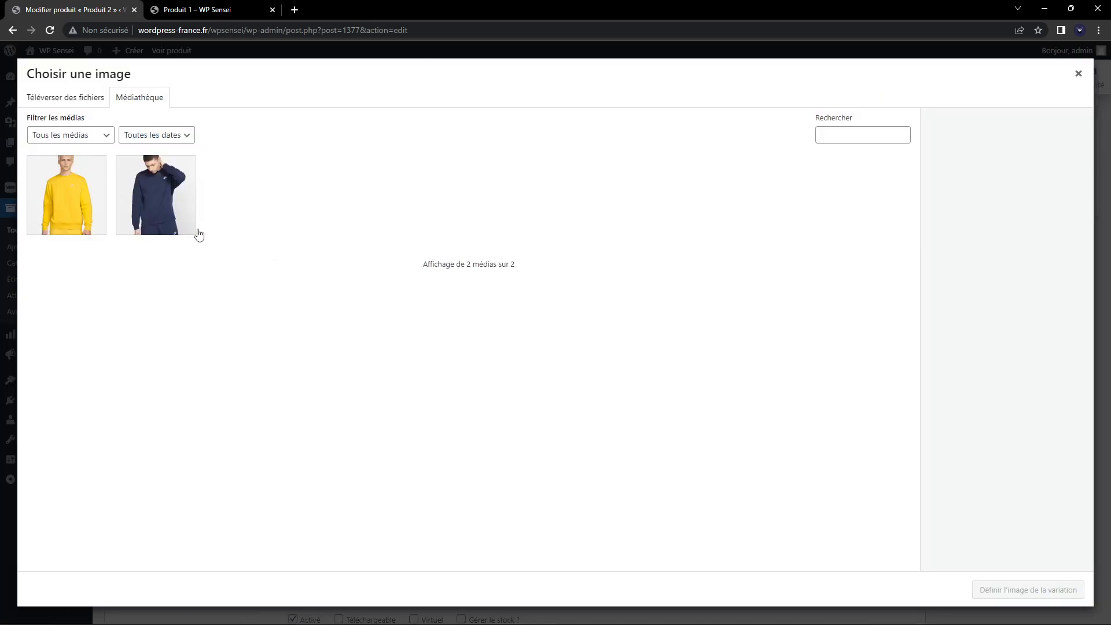
left_click(57, 191)
left_click(1042, 590)
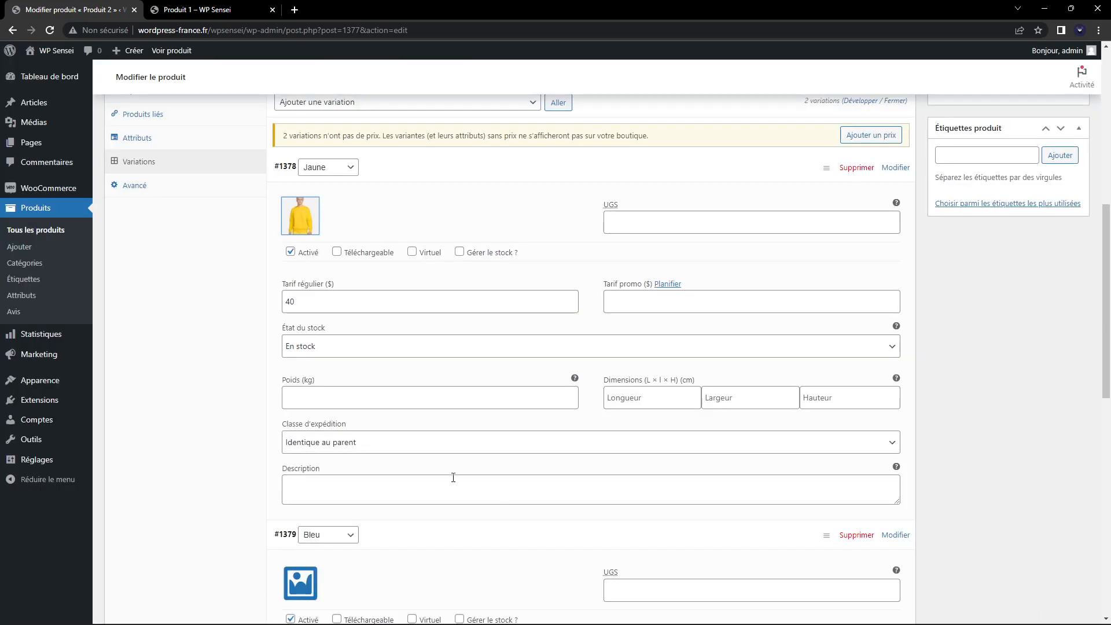
scroll(359, 295, "down", 4)
left_click(302, 349)
left_click(197, 198)
left_click(1028, 589)
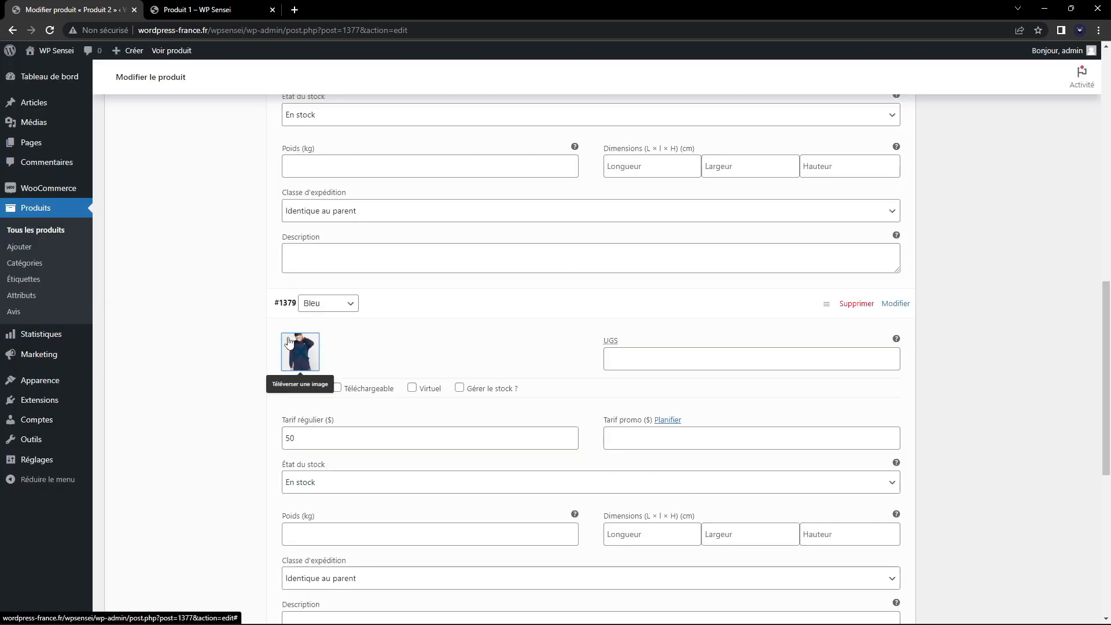
Step: Update Produit 2 to save its variations
scroll(545, 372, "up", 7)
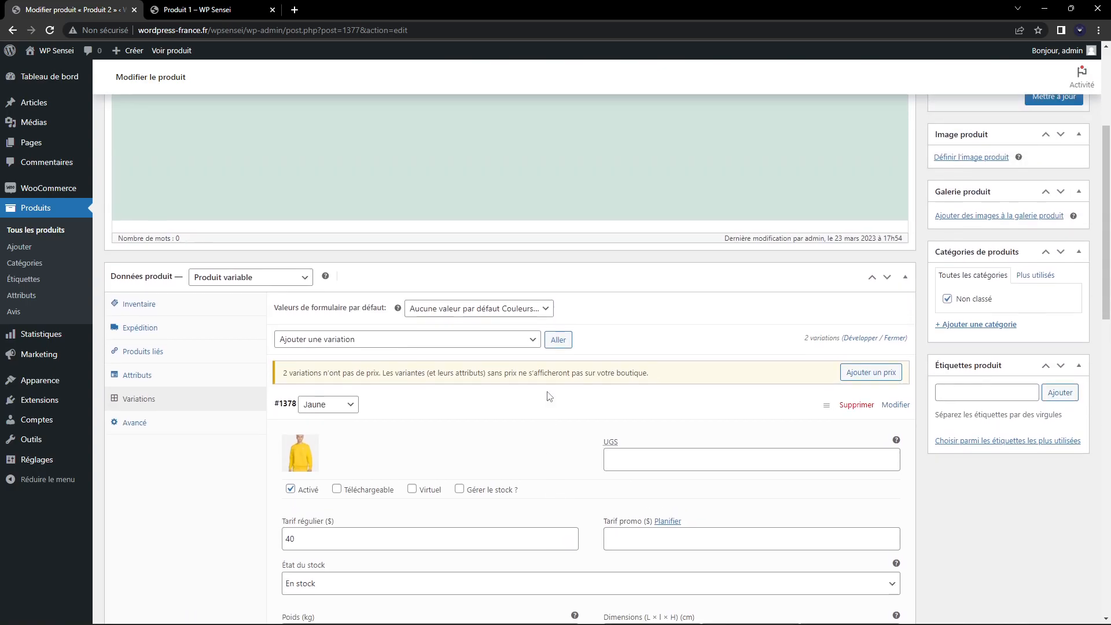
scroll(549, 397, "up", 4)
left_click(1054, 322)
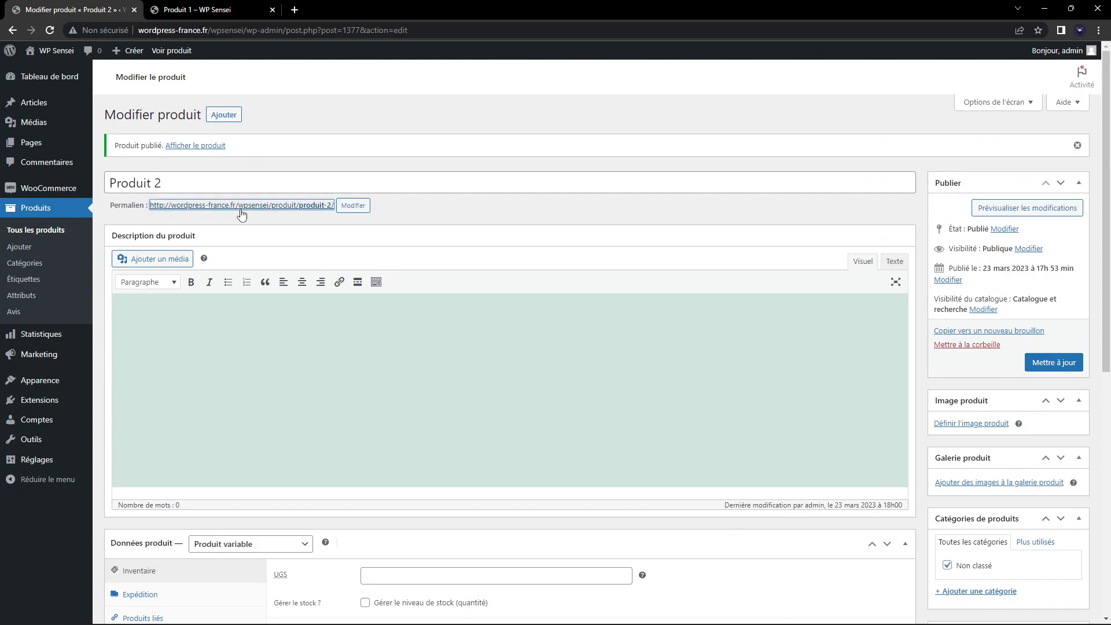
Step: View Produit 2 on the storefront and select Jaune and Bleu in turn to check each variation's image and price
middle_click(242, 205)
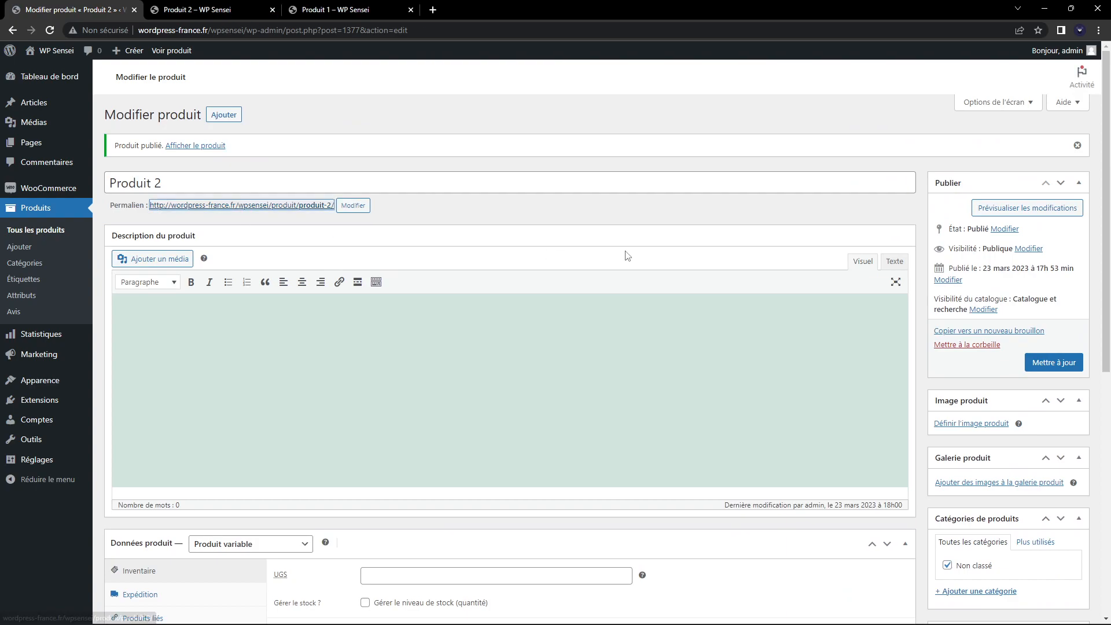
left_click(251, 10)
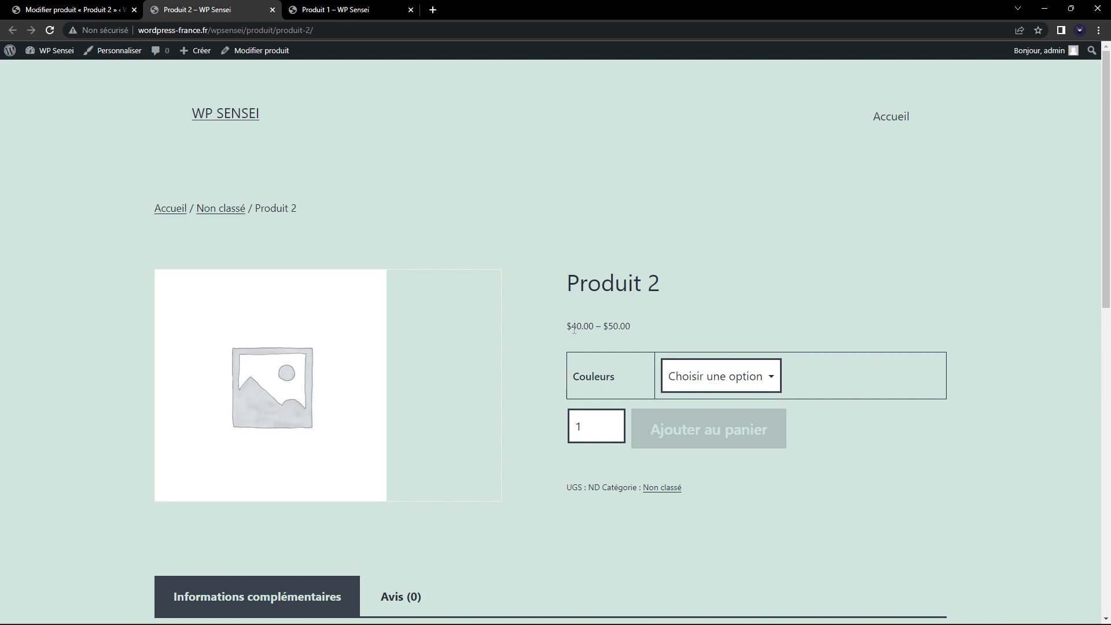
left_click(695, 384)
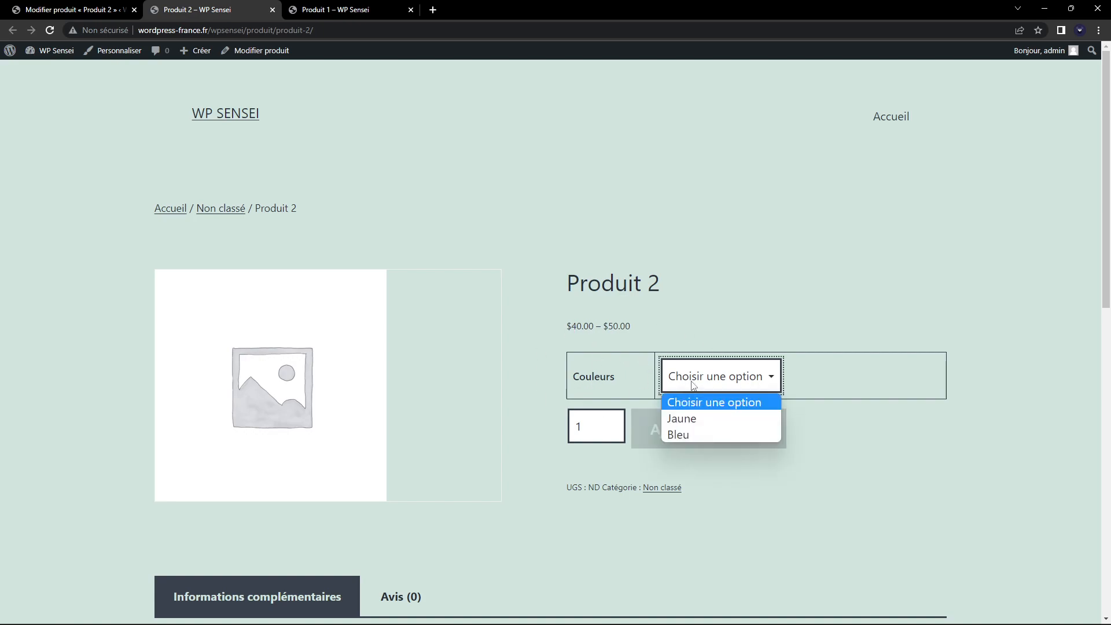
left_click(683, 418)
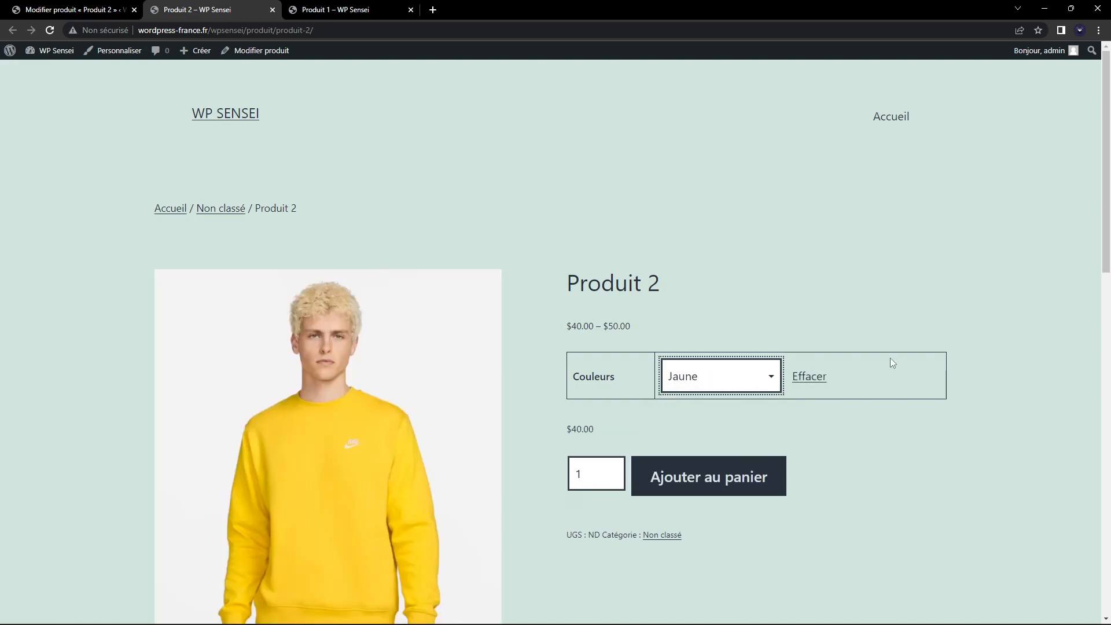
scroll(602, 327, "down", 1)
left_click(729, 307)
left_click(701, 375)
left_click_drag(577, 371, 589, 372)
left_click(629, 377)
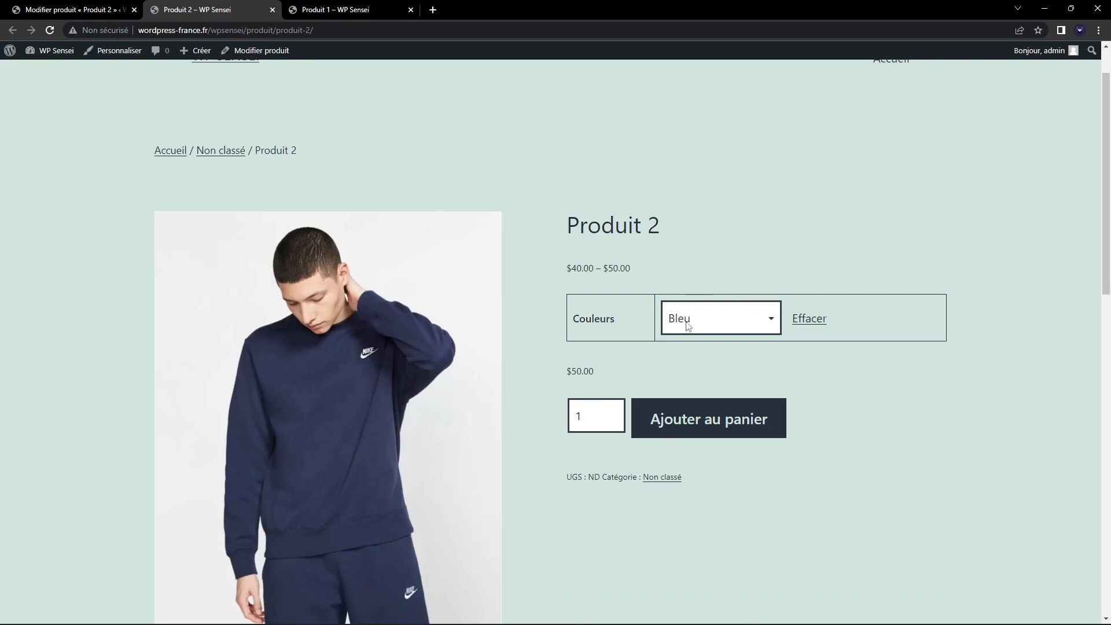
Step: Reset the Couleurs selection to Choisir une option to check the image displayed with no colour chosen
left_click(734, 304)
left_click(694, 360)
left_click(699, 324)
left_click(704, 327)
left_click(704, 328)
left_click(690, 374)
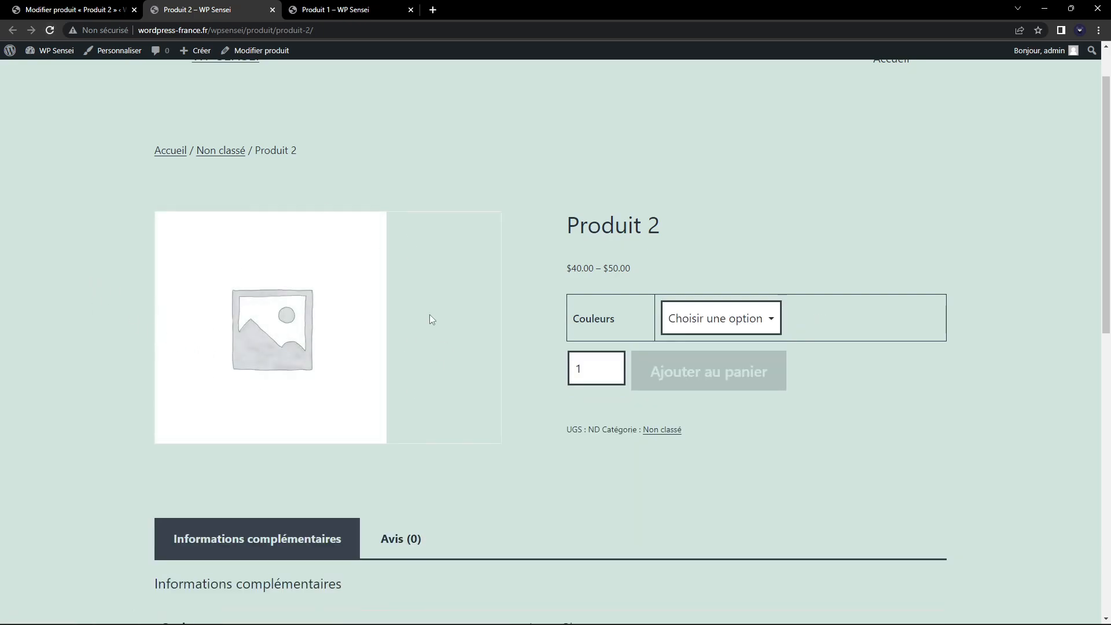
Step: Set the navy sweatshirt image as Produit 2's main product image and update the product
left_click(70, 9)
scroll(952, 268, "down", 1)
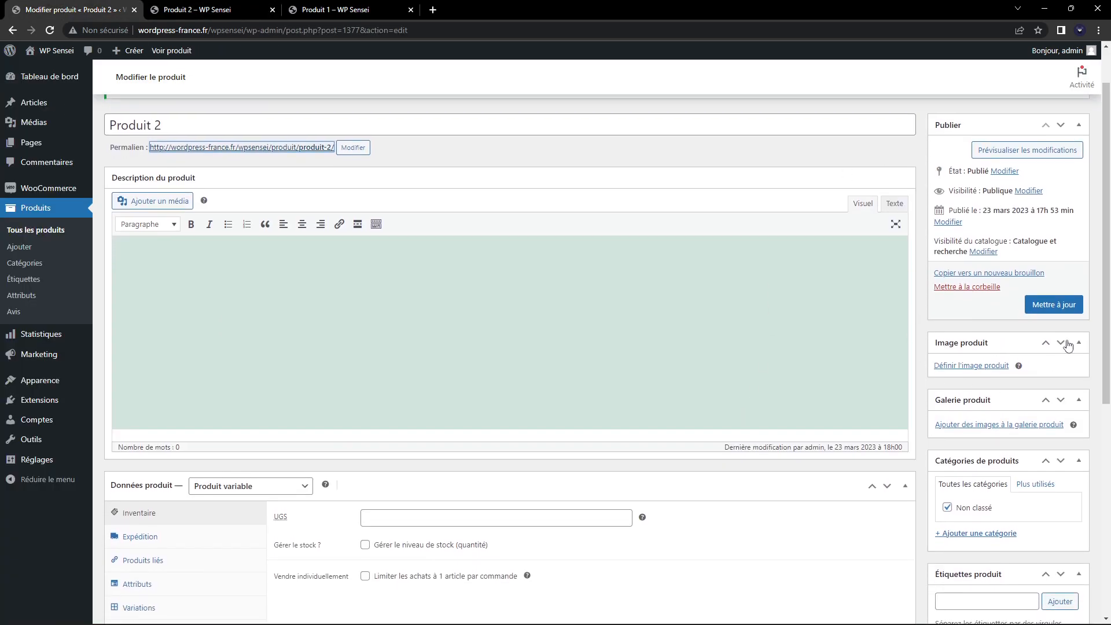
left_click(974, 371)
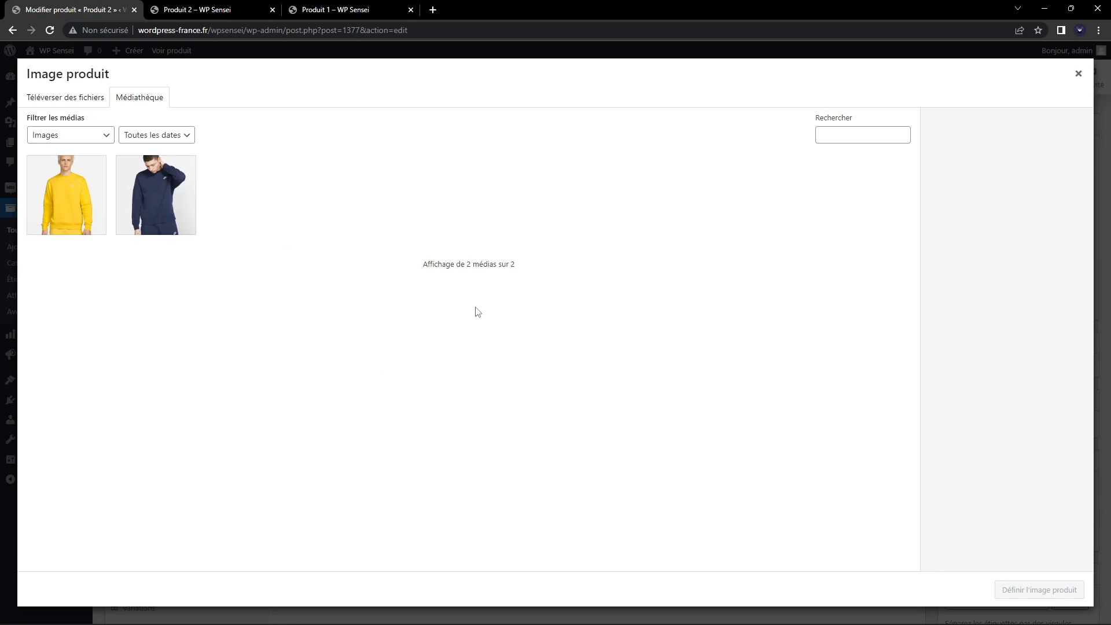
left_click(179, 219)
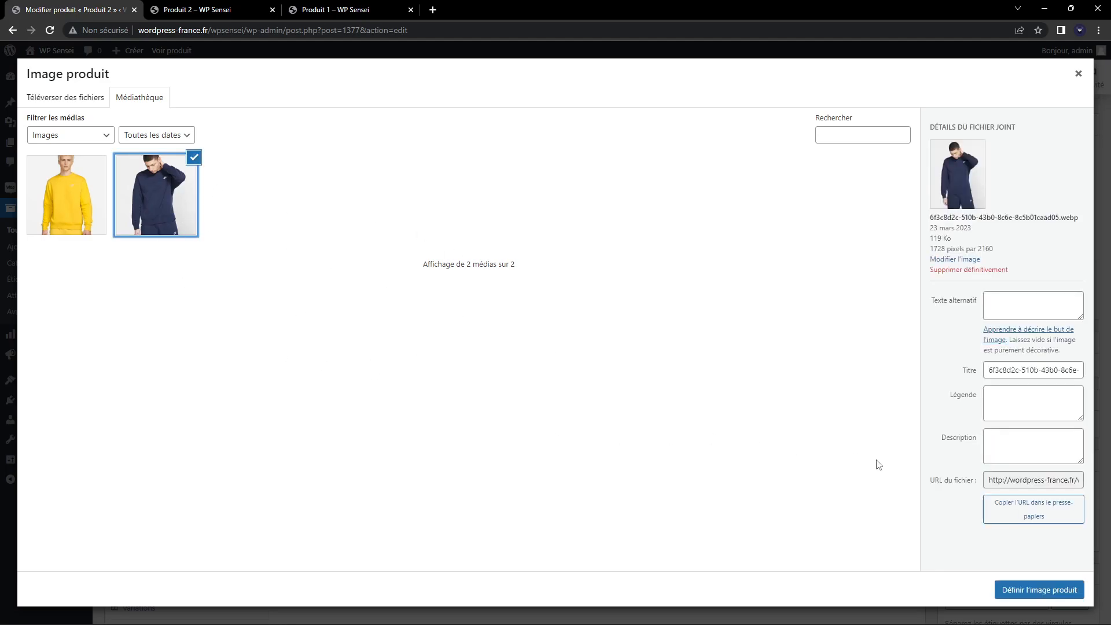
left_click(1039, 590)
left_click(1054, 304)
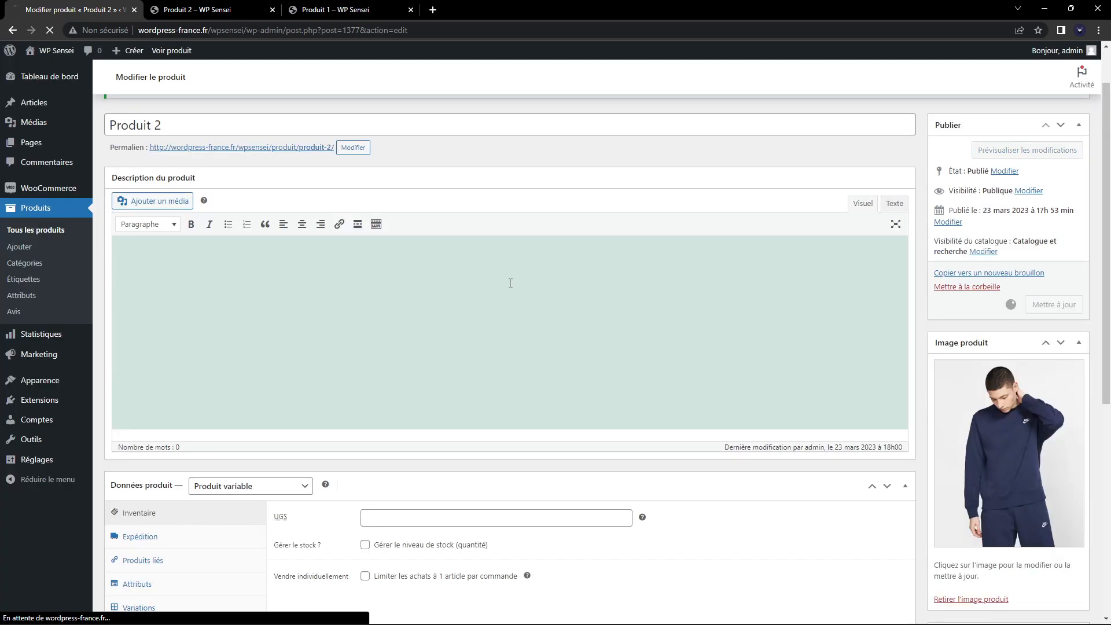
Step: Reload the Produit 2 storefront page and select Jaune to check the main and variation images
left_click(229, 8)
left_click(248, 30)
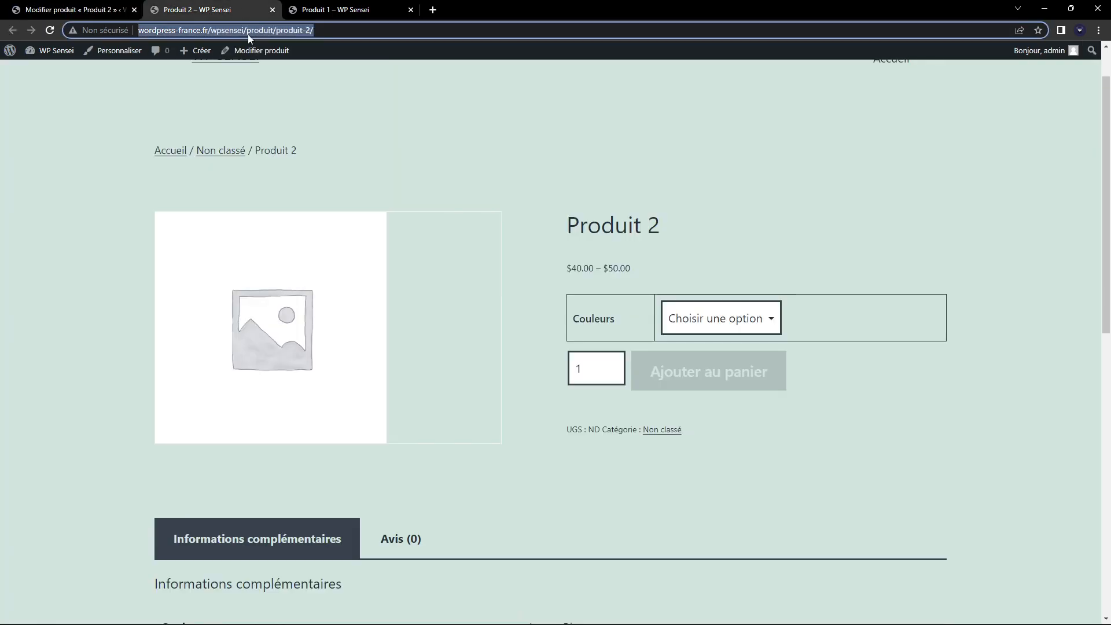
key("Return")
scroll(134, 282, "down", 1)
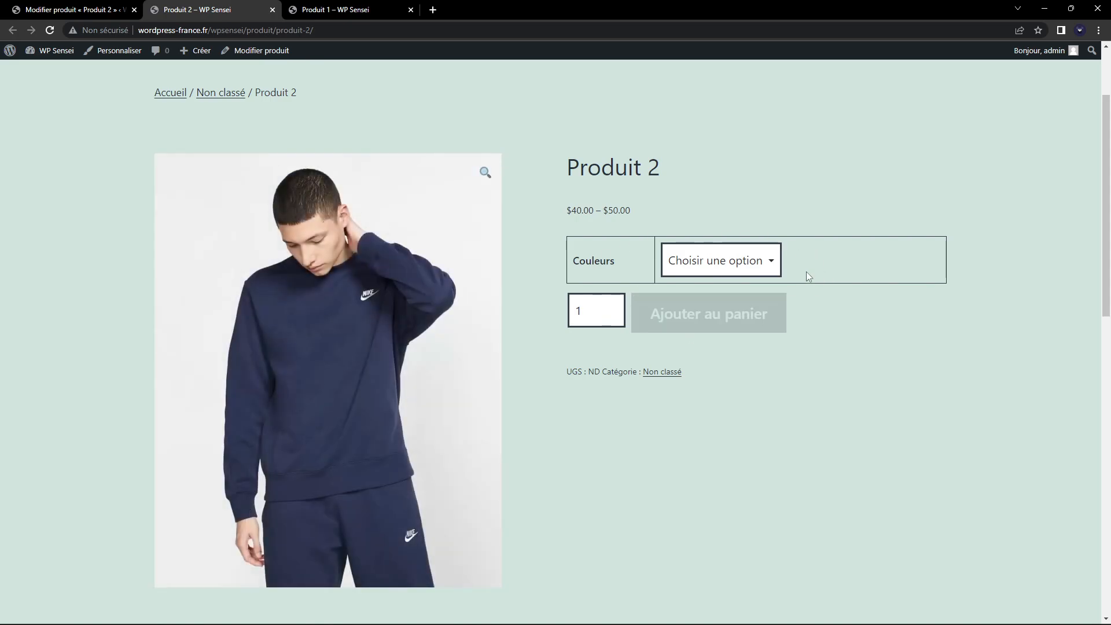
left_click(740, 259)
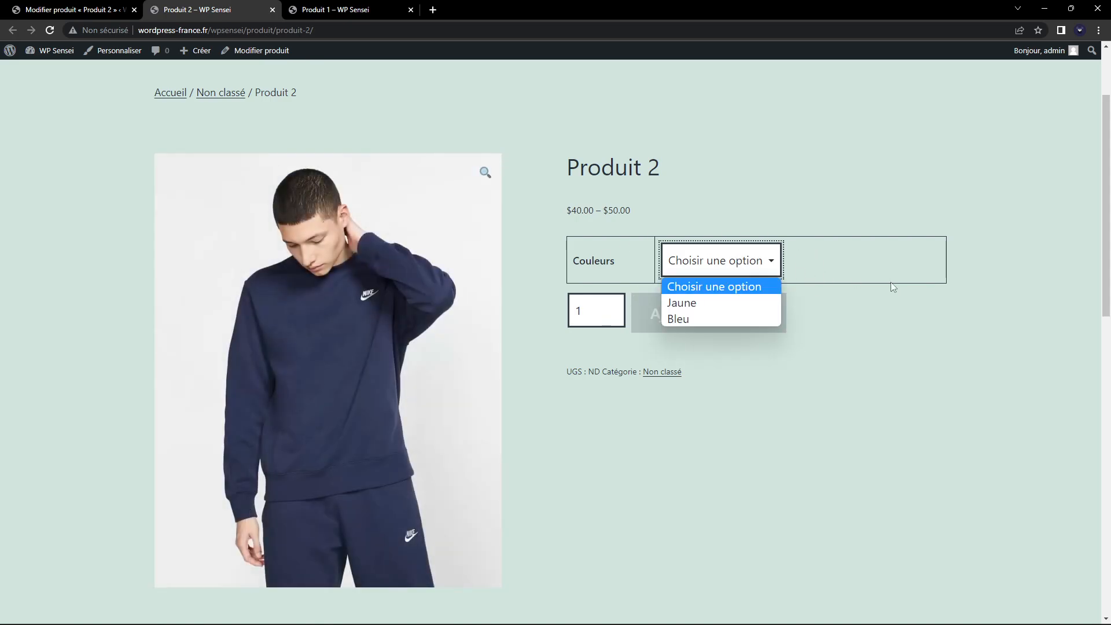
left_click(694, 303)
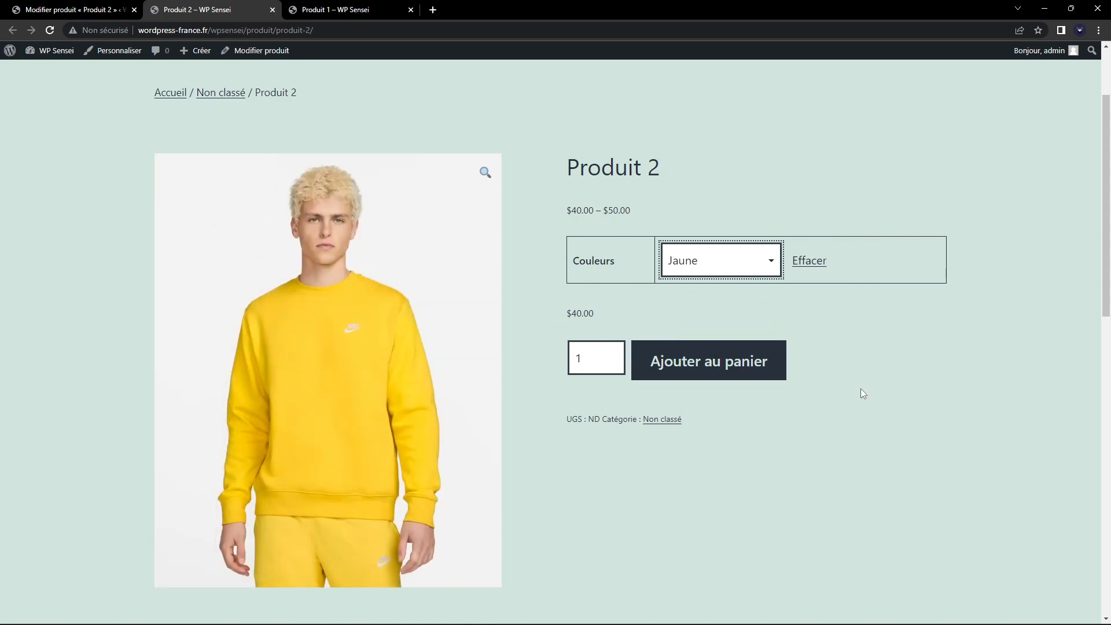
Step: Add the Tailles attribute to Produit 2 in the product editor
left_click(69, 9)
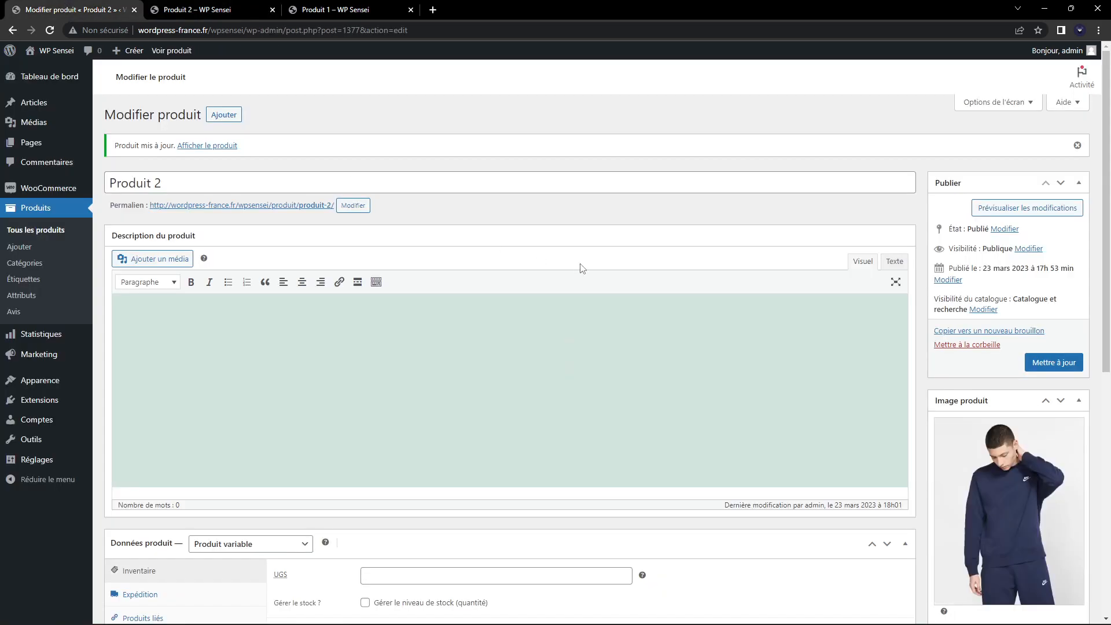
scroll(574, 280, "down", 2)
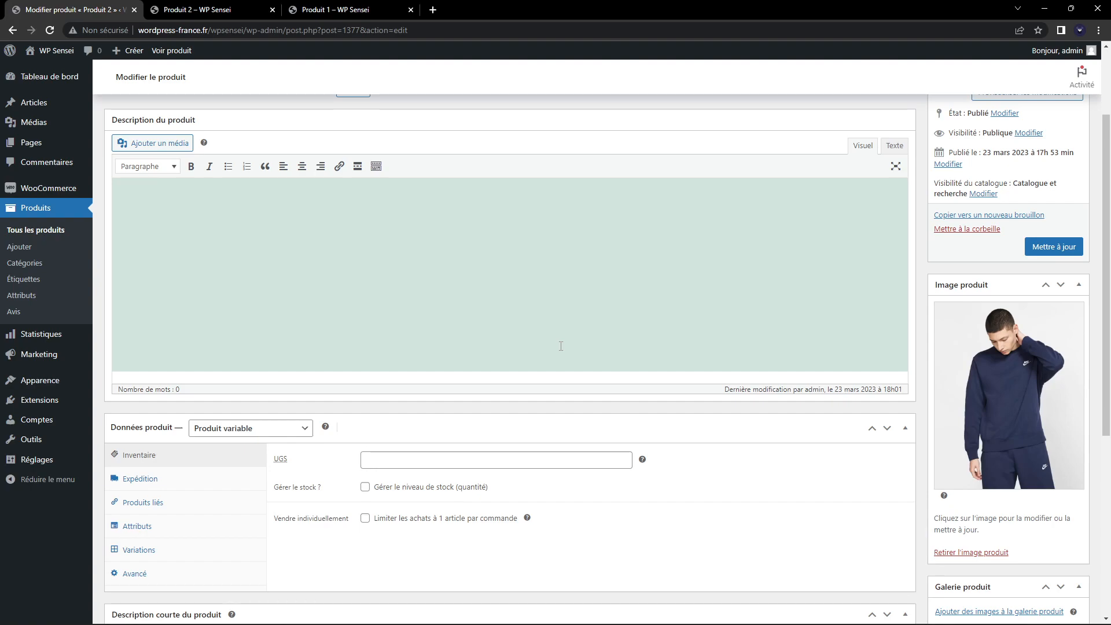
left_click(166, 531)
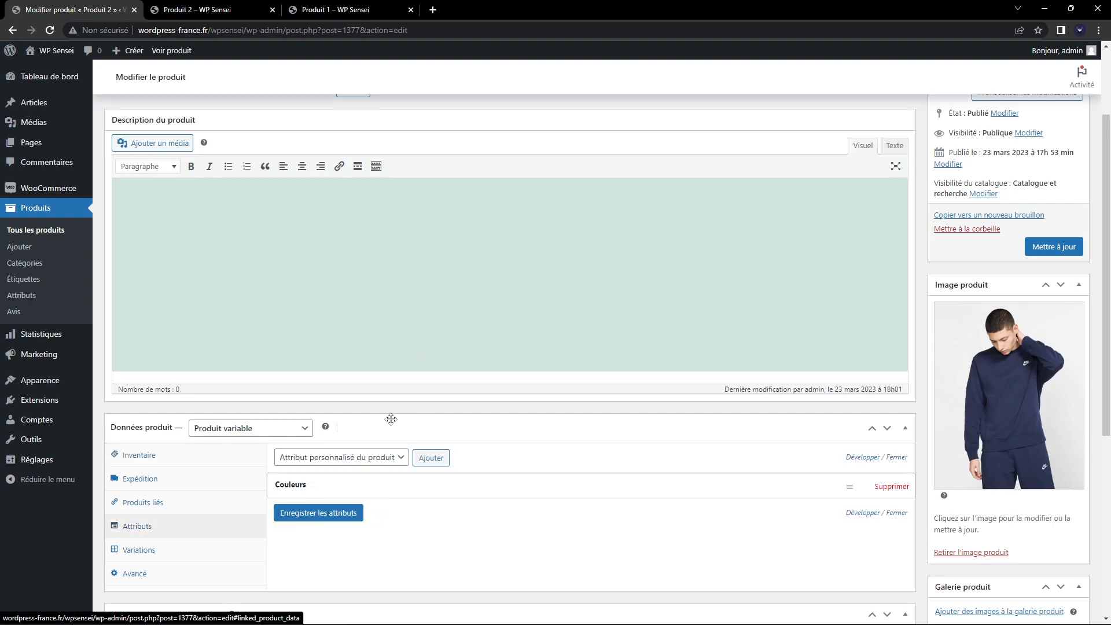
left_click(336, 455)
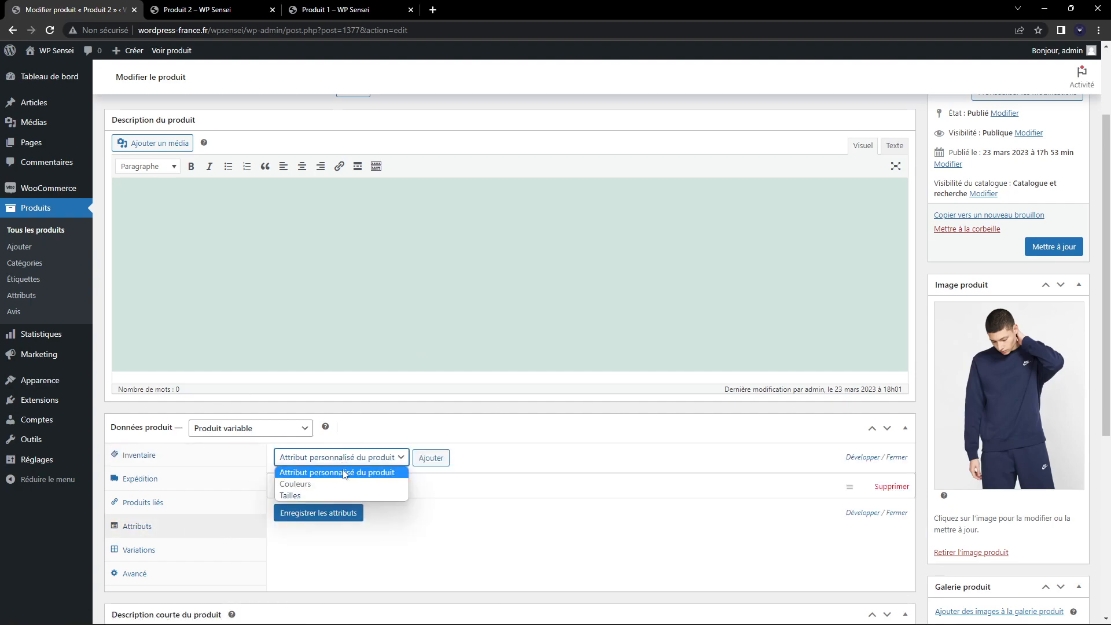
left_click(329, 496)
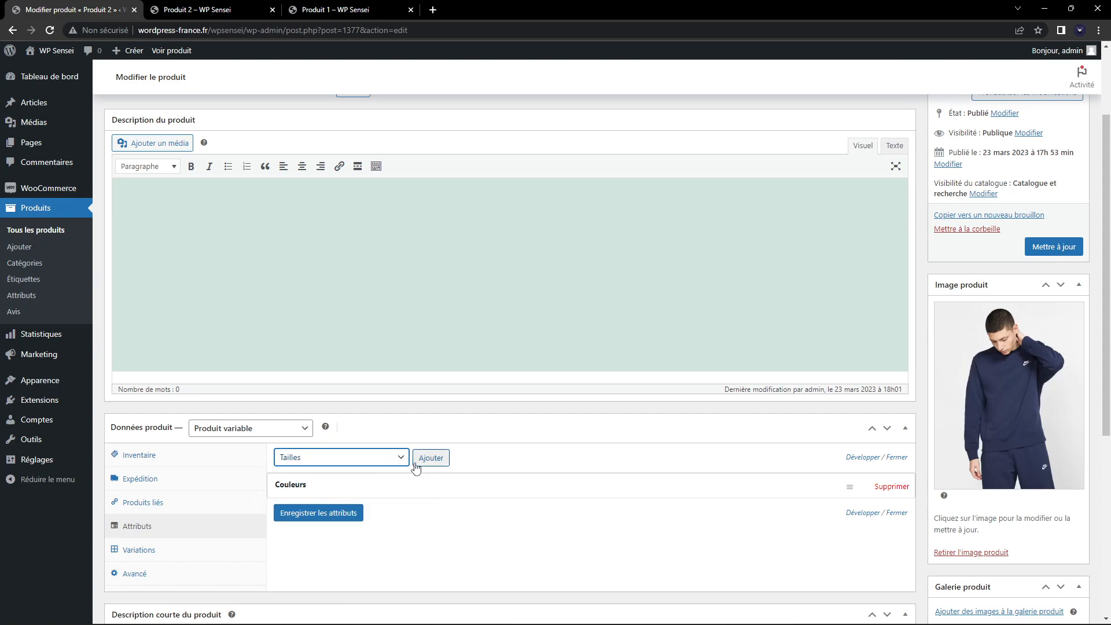
left_click(415, 463)
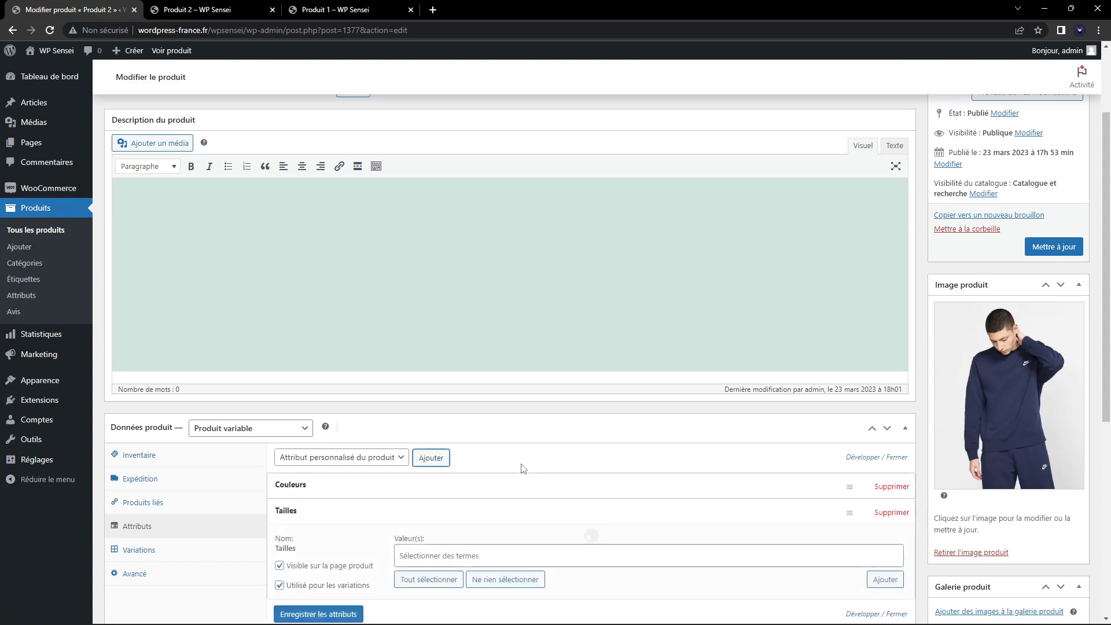
Step: Select the values M and L for the Tailles attribute and save the attributes
scroll(440, 496, "down", 1)
left_click(439, 498)
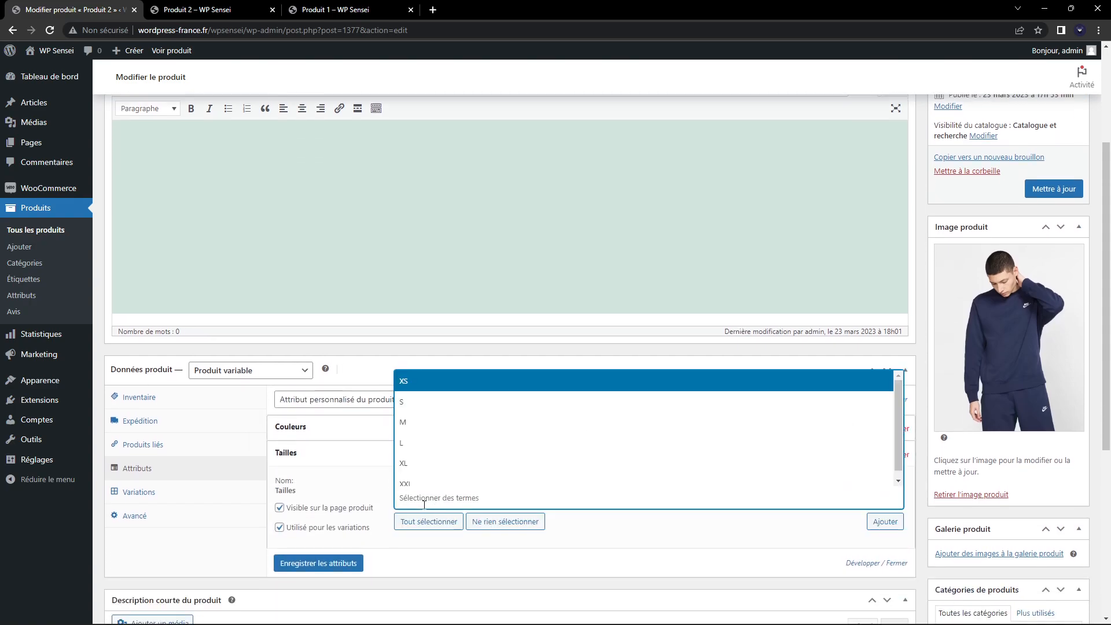
left_click(451, 429)
left_click(445, 496)
left_click(449, 461)
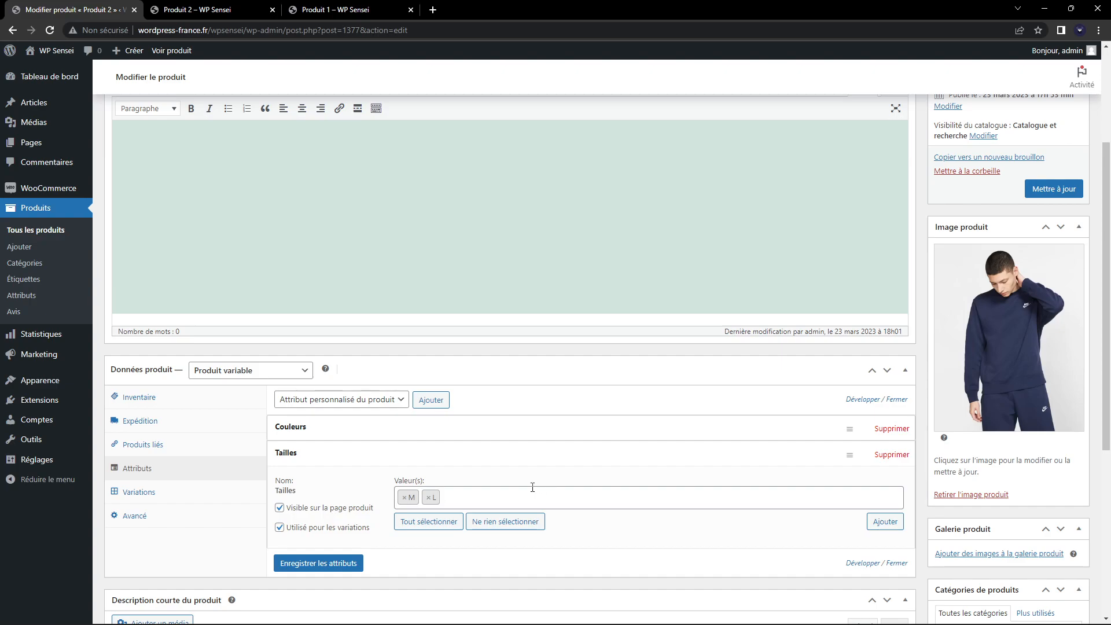
left_click(318, 563)
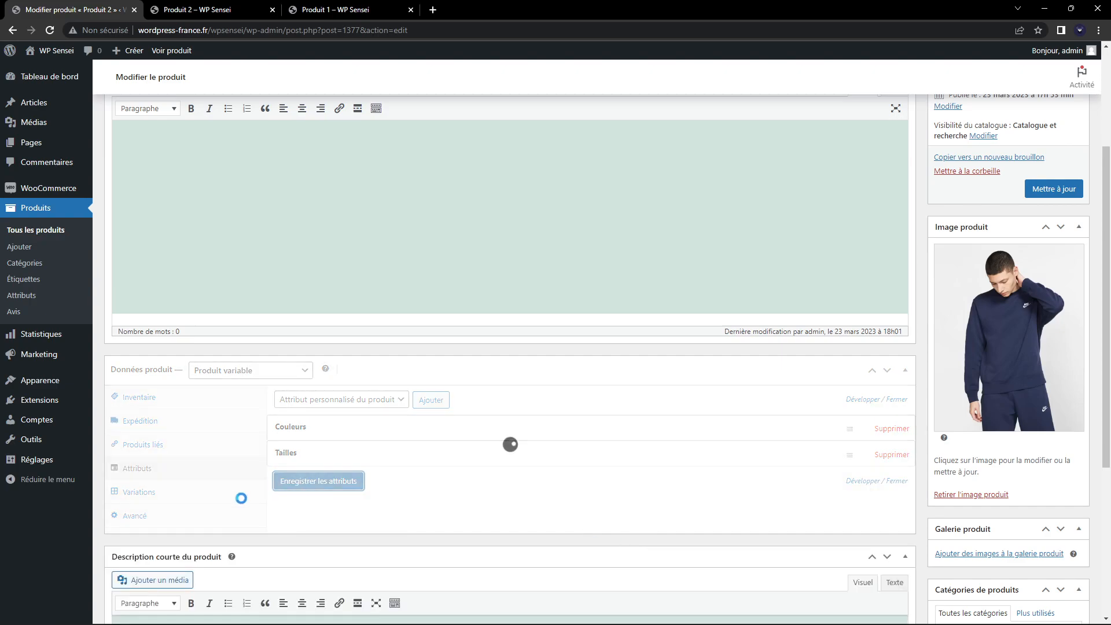
Step: Examine the colour and size choices available on Produit 2's existing variations
left_click(214, 493)
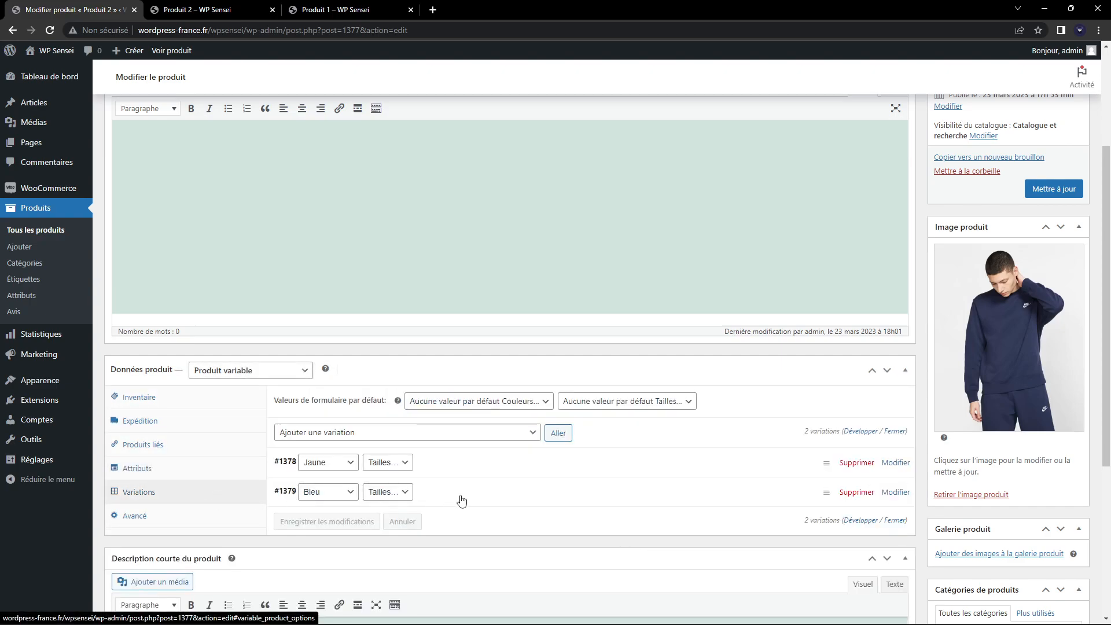
left_click(403, 463)
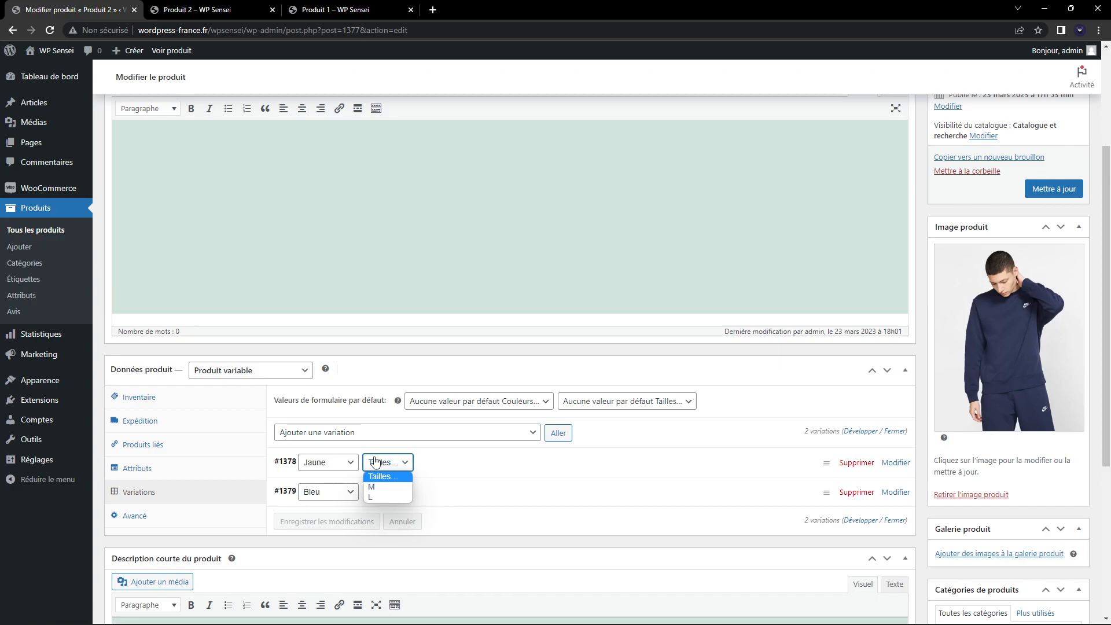
left_click(347, 467)
left_click(393, 465)
left_click(357, 435)
left_click(357, 435)
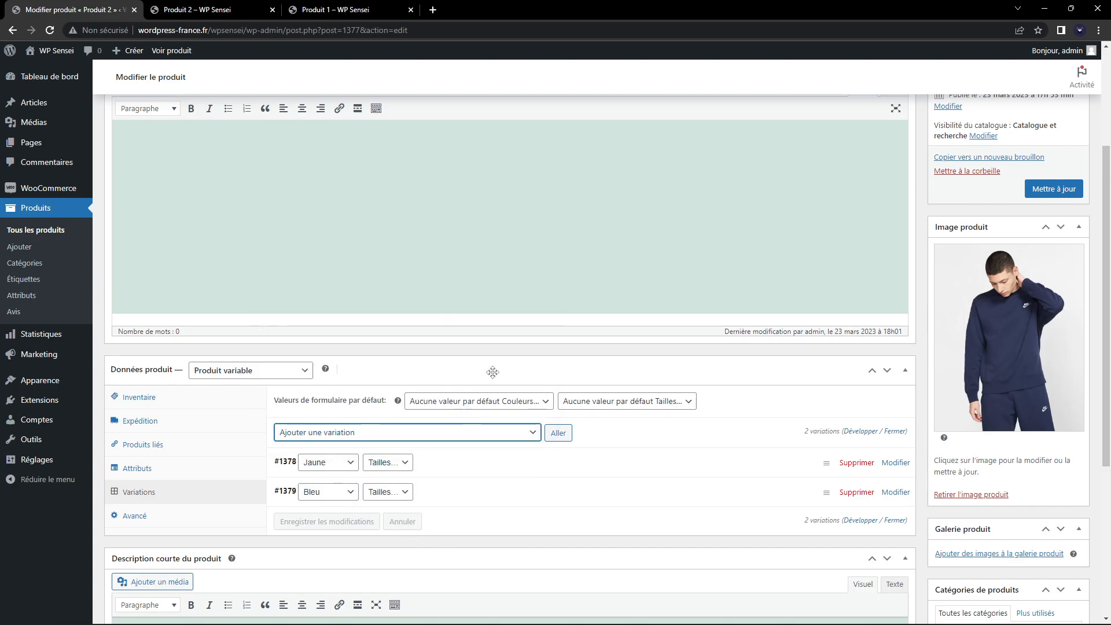
Step: Add two more blank variations to Produit 2
left_click(394, 431)
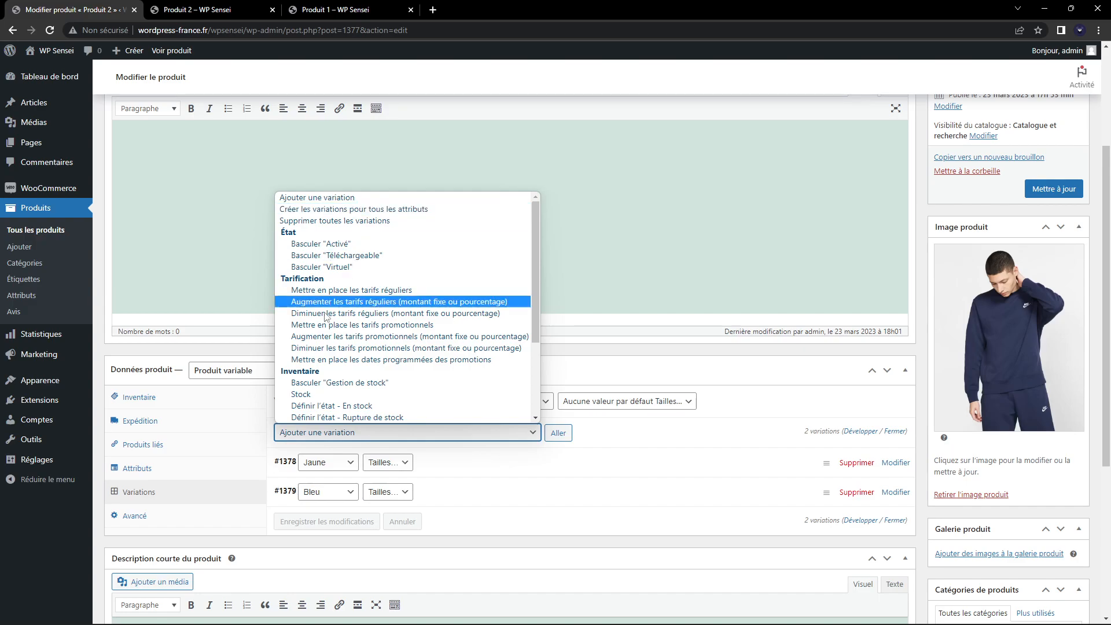
left_click(331, 435)
left_click(561, 434)
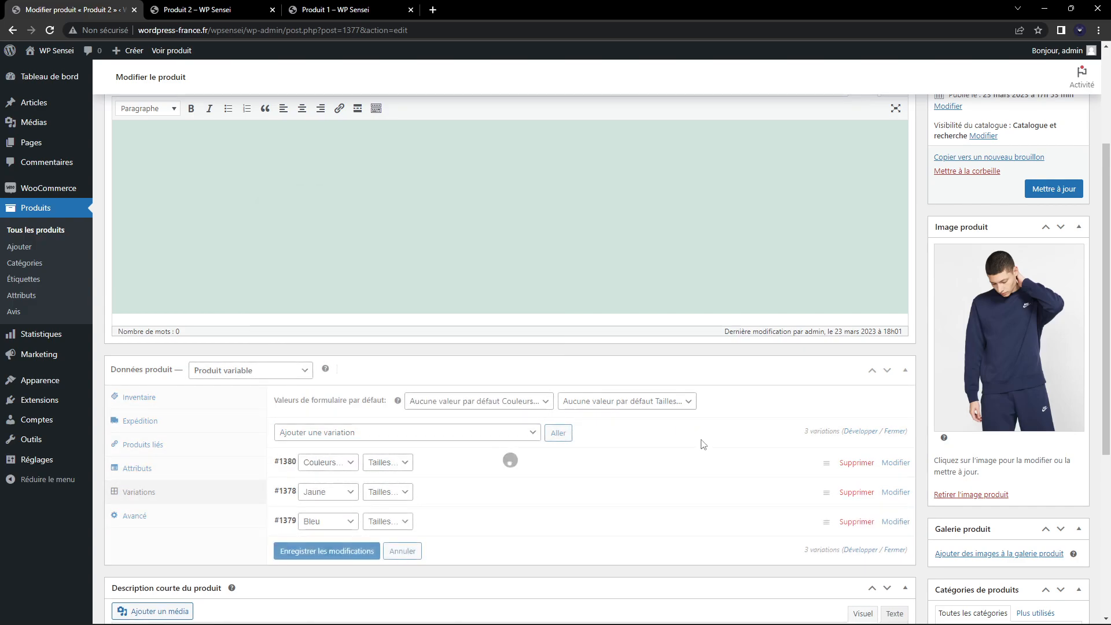
scroll(500, 429, "down", 2)
left_click(339, 350)
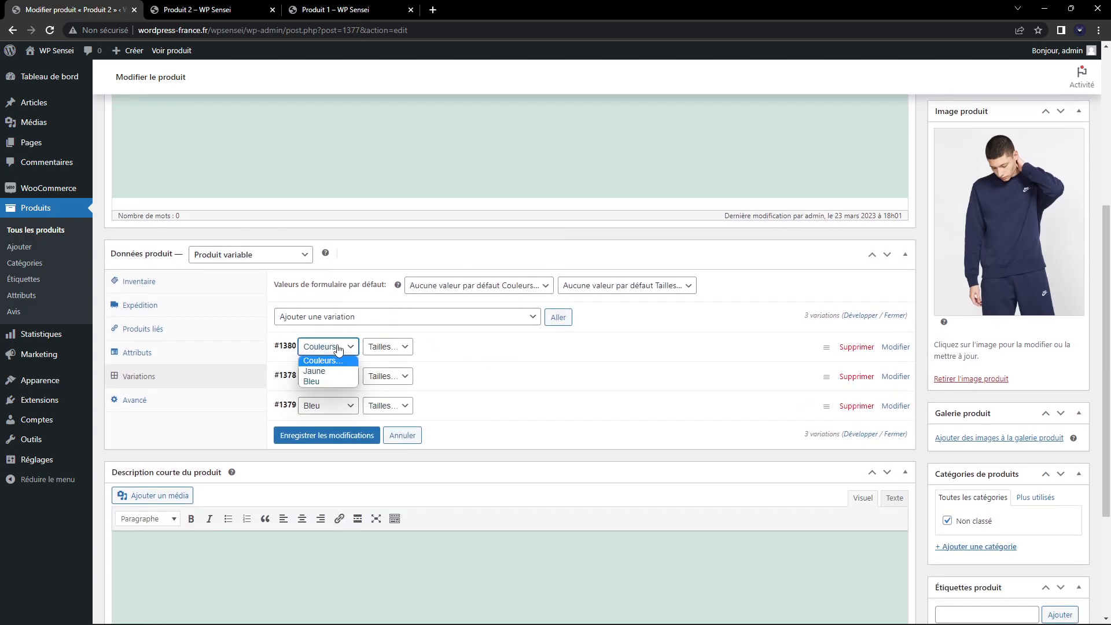
left_click(338, 349)
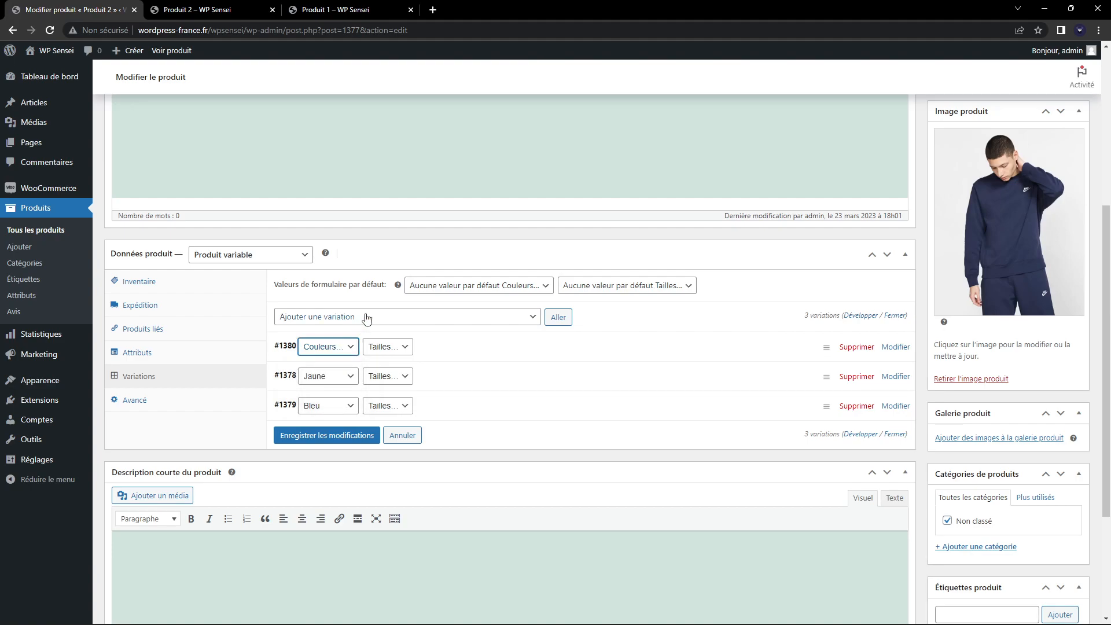
left_click(557, 317)
Step: Set the first variation to Jaune, M and the second to Jaune, L
left_click(313, 345)
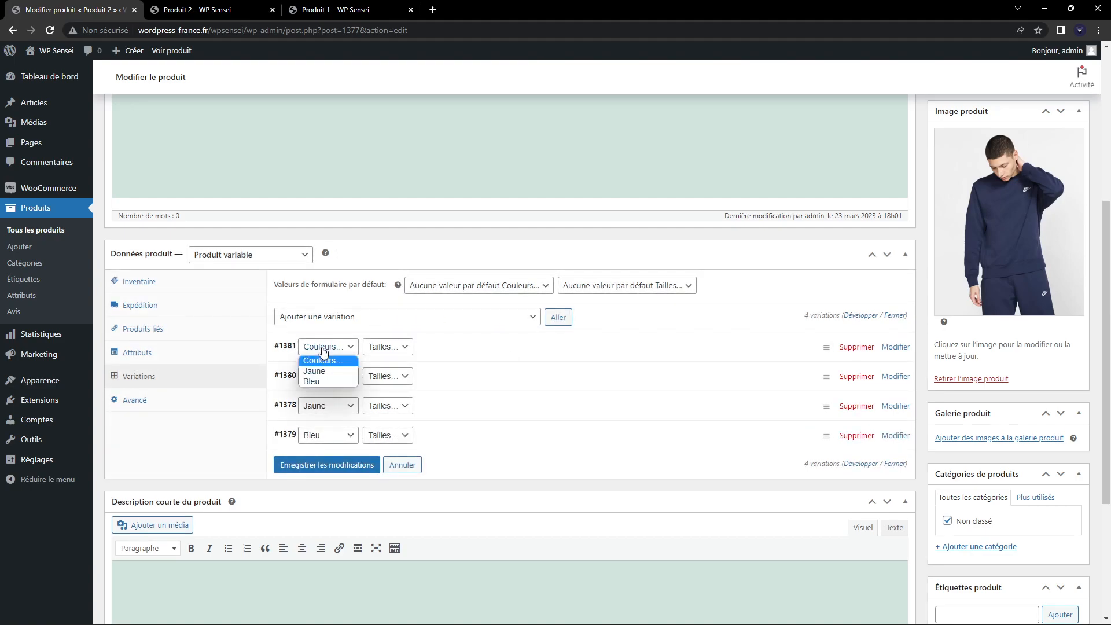
left_click(321, 371)
left_click(388, 347)
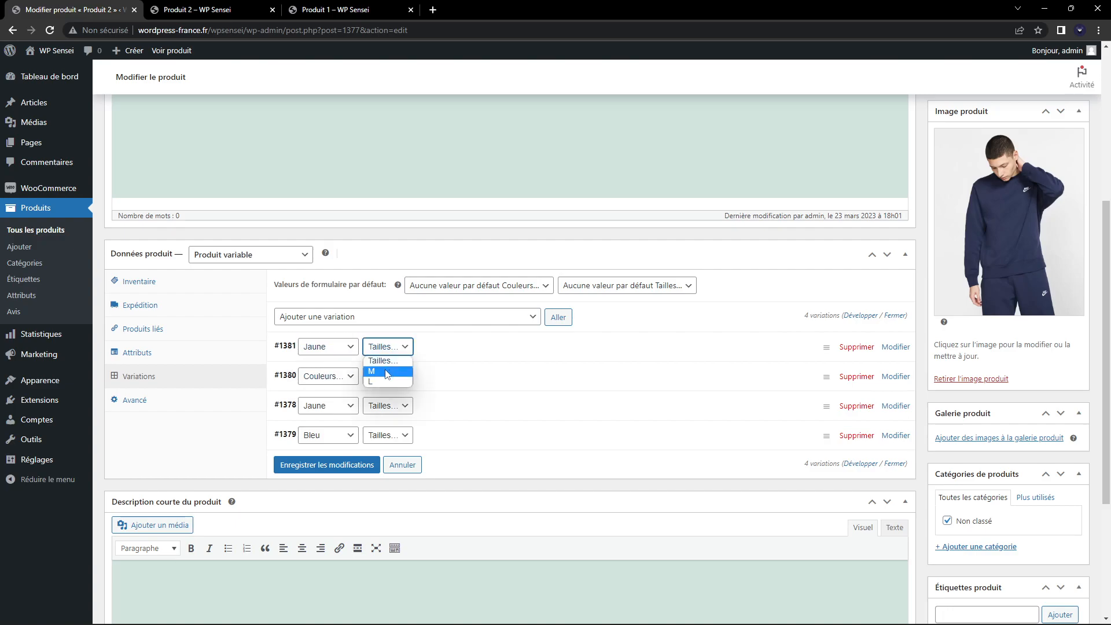
left_click(372, 371)
left_click(327, 376)
left_click(319, 401)
left_click(386, 376)
left_click(382, 411)
Step: Set the third variation to Bleu, M and the fourth to Bleu, L
left_click(327, 406)
left_click(321, 441)
left_click(386, 406)
left_click(384, 432)
left_click(327, 435)
left_click(321, 470)
left_click(386, 435)
left_click(382, 470)
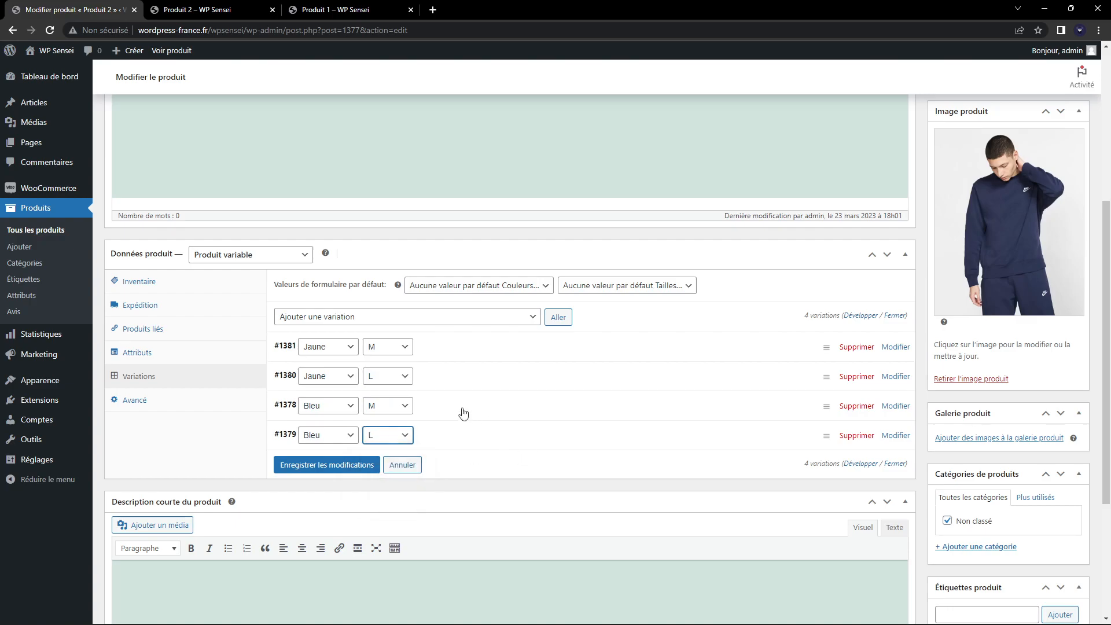
Step: Assign the yellow sweatshirt image and a regular price of 40 to the Jaune M variation
left_click(455, 345)
left_click(298, 393)
left_click(65, 191)
left_click(1036, 589)
left_click(375, 479)
type("40")
left_click(470, 355)
Step: Assign the yellow sweatshirt image and a regular price of 40 to the Jaune L variation
left_click(417, 371)
left_click(298, 425)
left_click(65, 178)
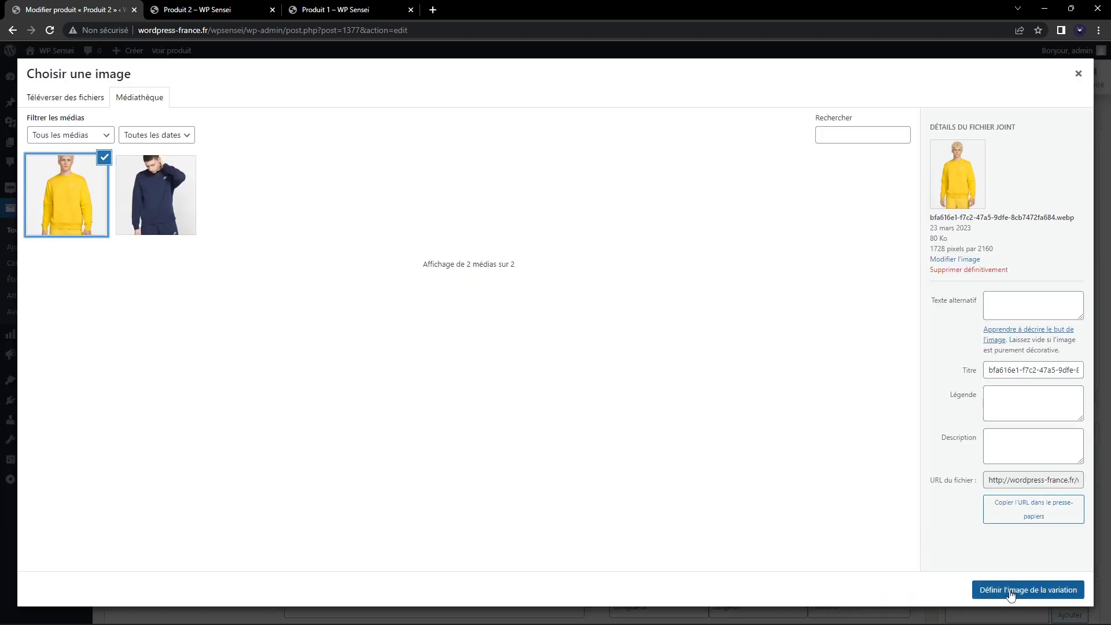
left_click(1016, 589)
left_click(362, 503)
type("40")
left_click(471, 378)
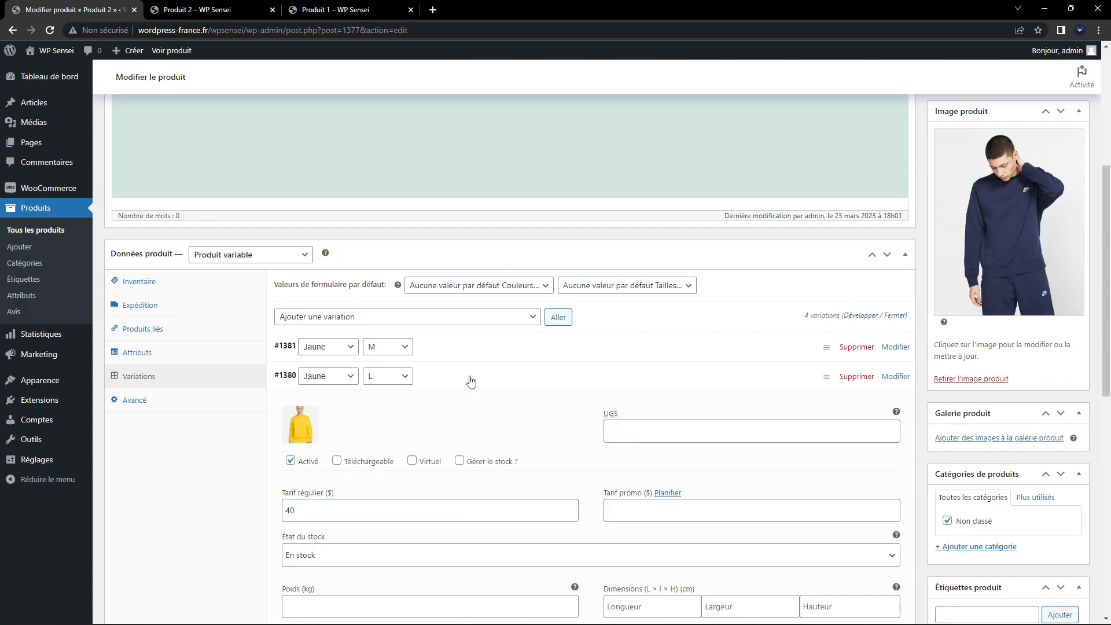
Step: Assign the navy blue sweatshirt image and a regular price of 50 to the Bleu M variation
left_click(440, 404)
left_click_drag(304, 540, 253, 539)
type("50")
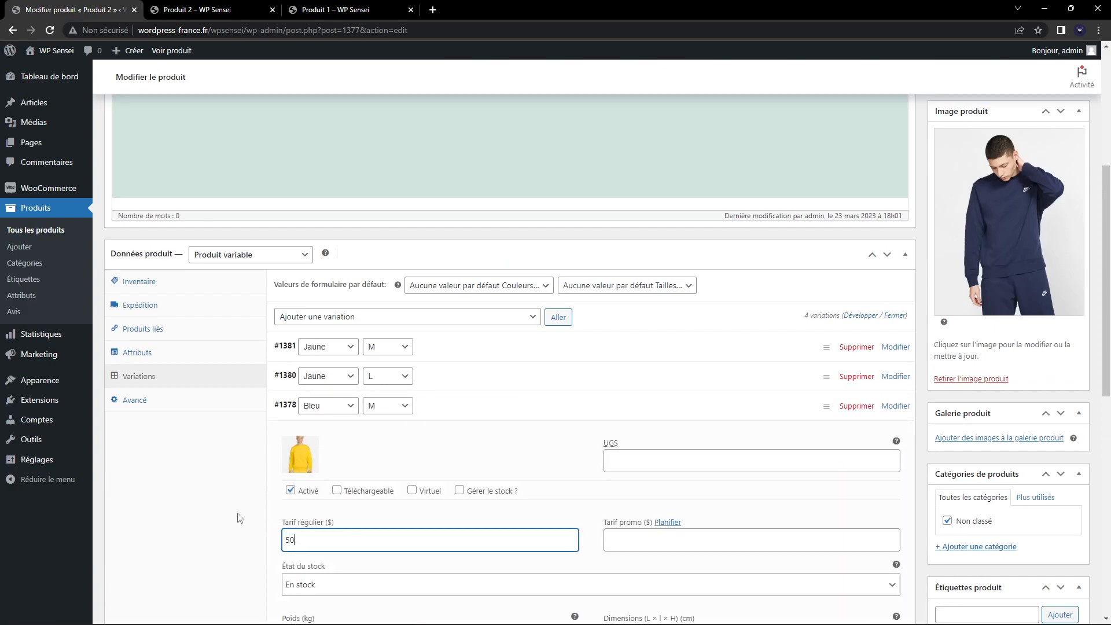
left_click(298, 454)
left_click(295, 454)
left_click(155, 195)
left_click(1019, 589)
Step: Review the Bleu L variation, save the variation changes and update the product
left_click(496, 415)
left_click(489, 438)
left_click(488, 439)
left_click(316, 470)
scroll(978, 296, "up", 5)
left_click(1040, 362)
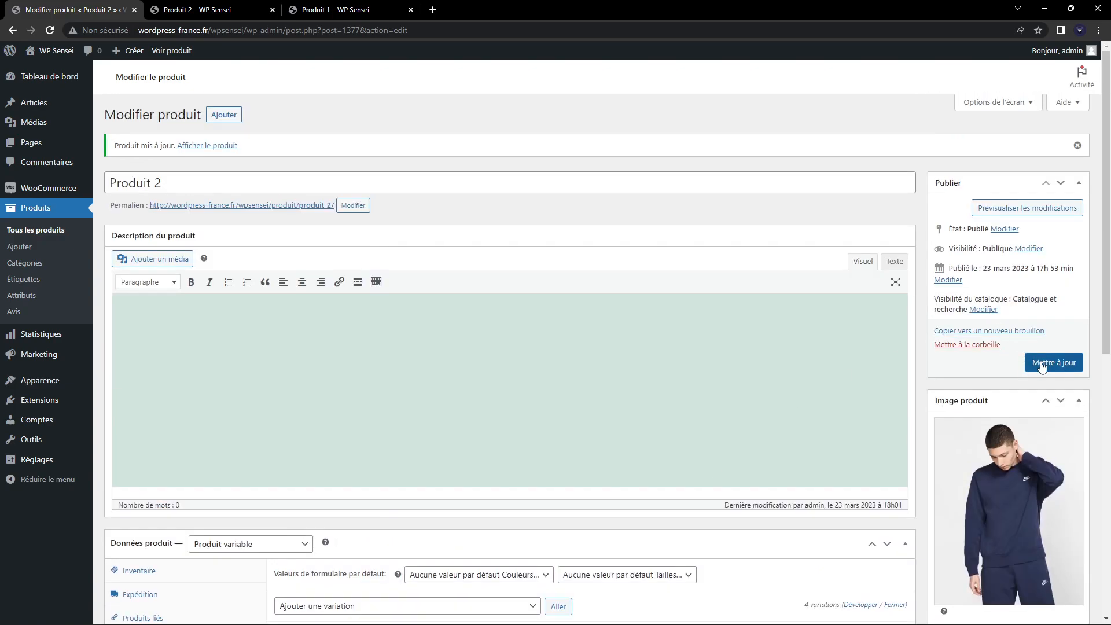
Step: Open the published Produit 2 page in a new tab and display its variation options
middle_click(235, 206)
left_click(280, 5)
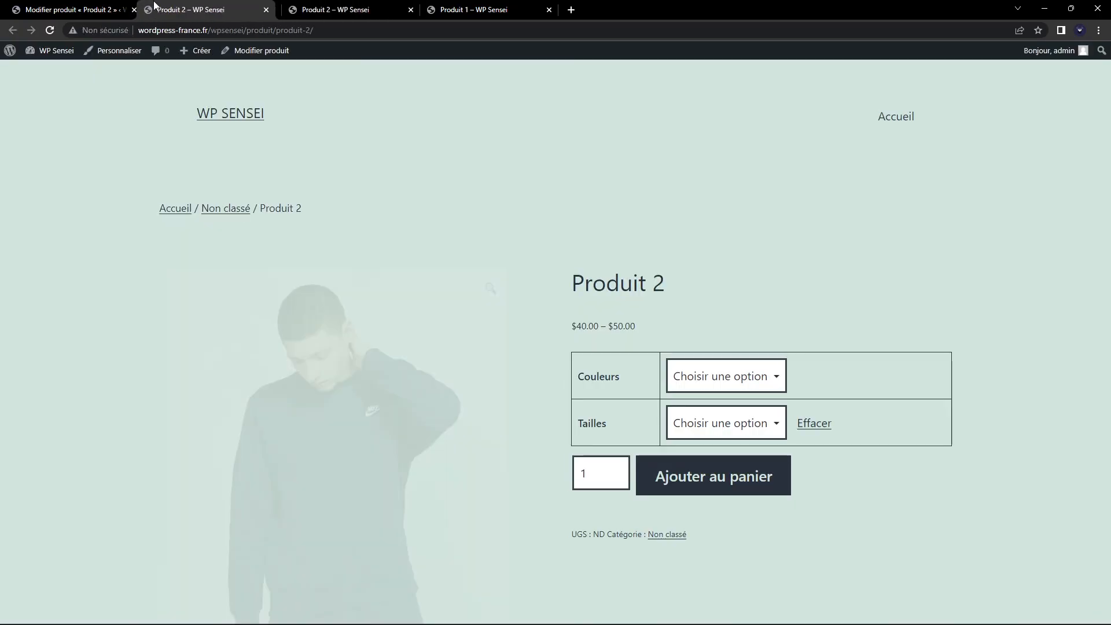
scroll(629, 237, "down", 2)
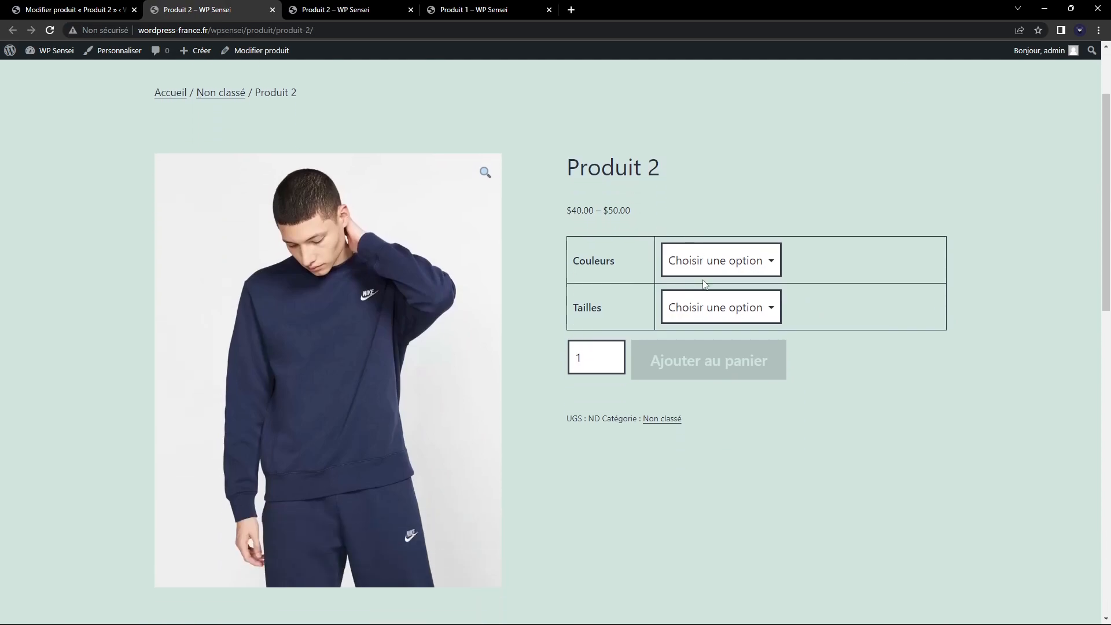
Step: Preview the product with Couleurs set to Jaune and Tailles set first to M, then to L
left_click(727, 275)
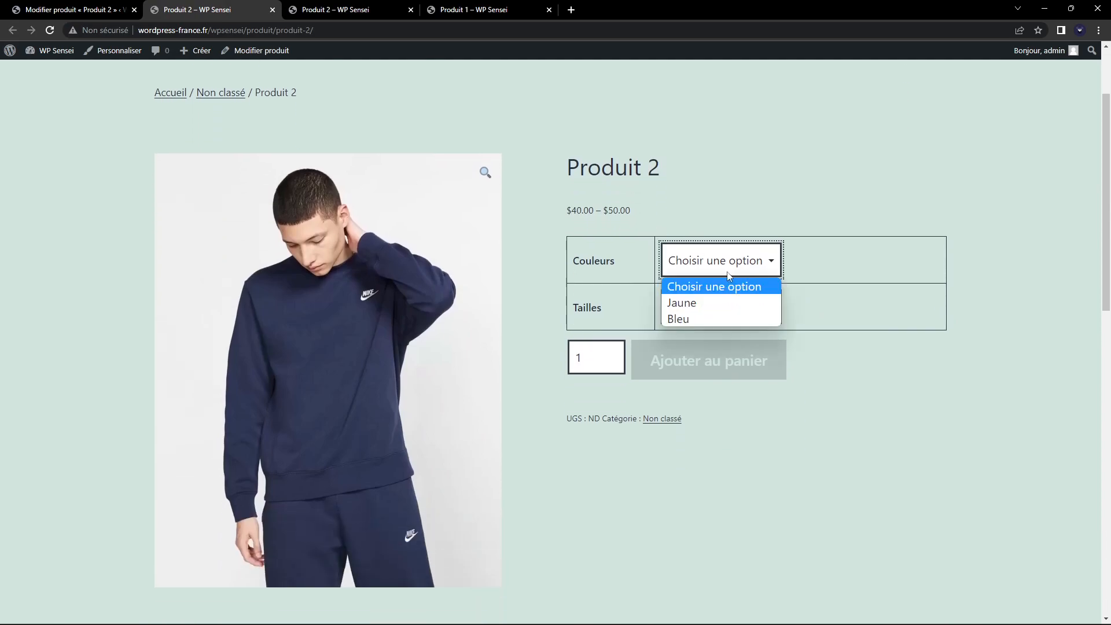
left_click(723, 297)
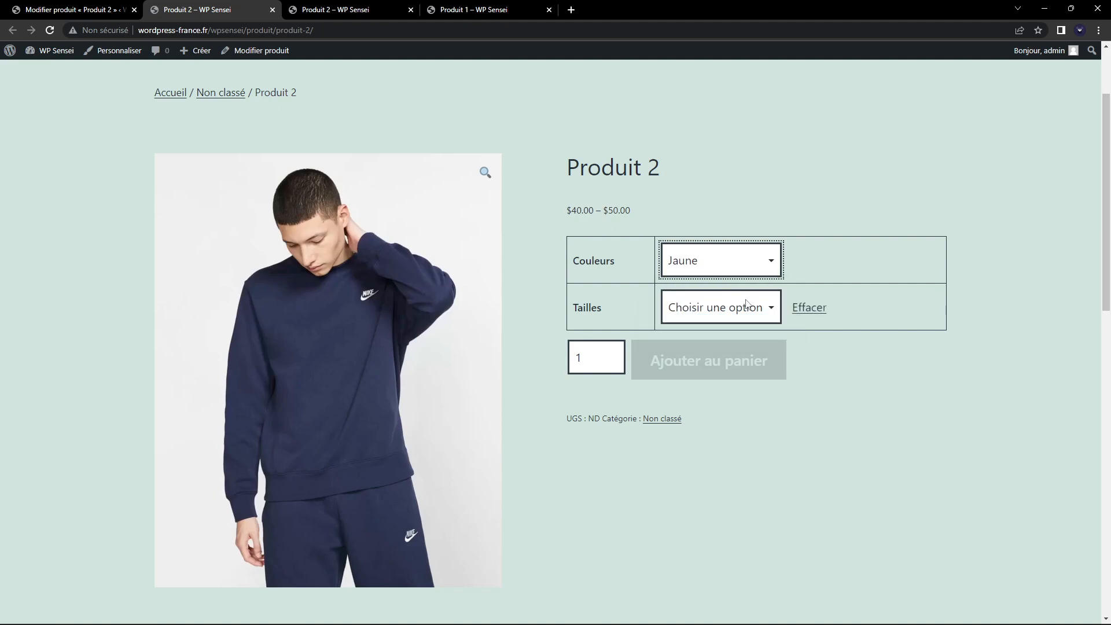
left_click(746, 303)
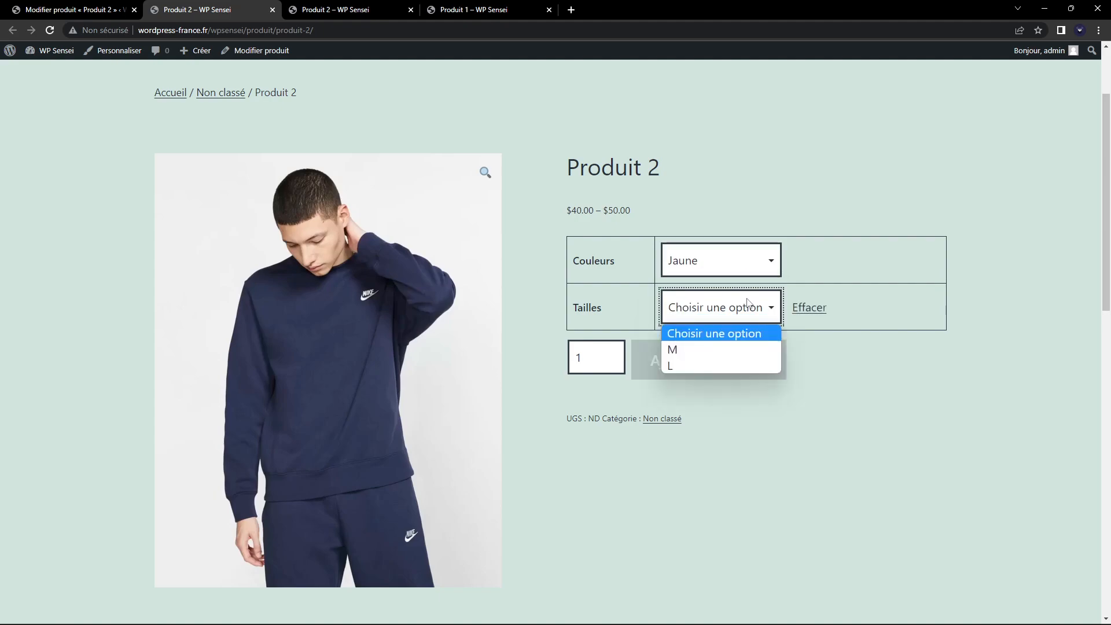
left_click(716, 350)
left_click(718, 308)
left_click(697, 361)
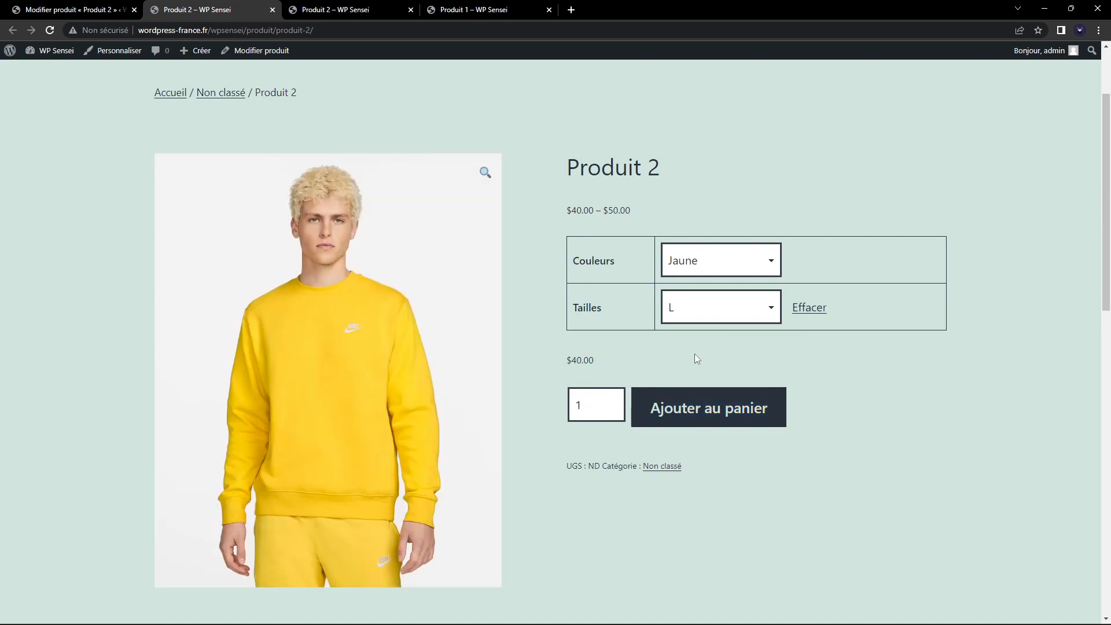
Step: Compare the image and price of the Bleu and Jaune colours in size L, ending on Jaune
left_click(688, 261)
left_click(770, 318)
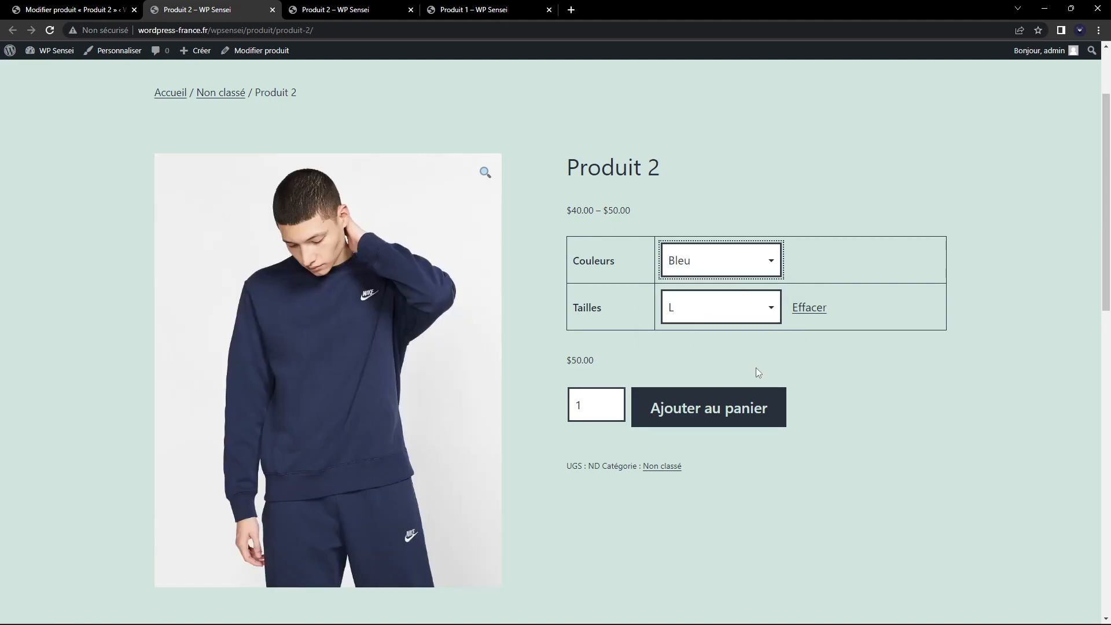
left_click(699, 263)
left_click(705, 346)
left_click(712, 313)
left_click(709, 267)
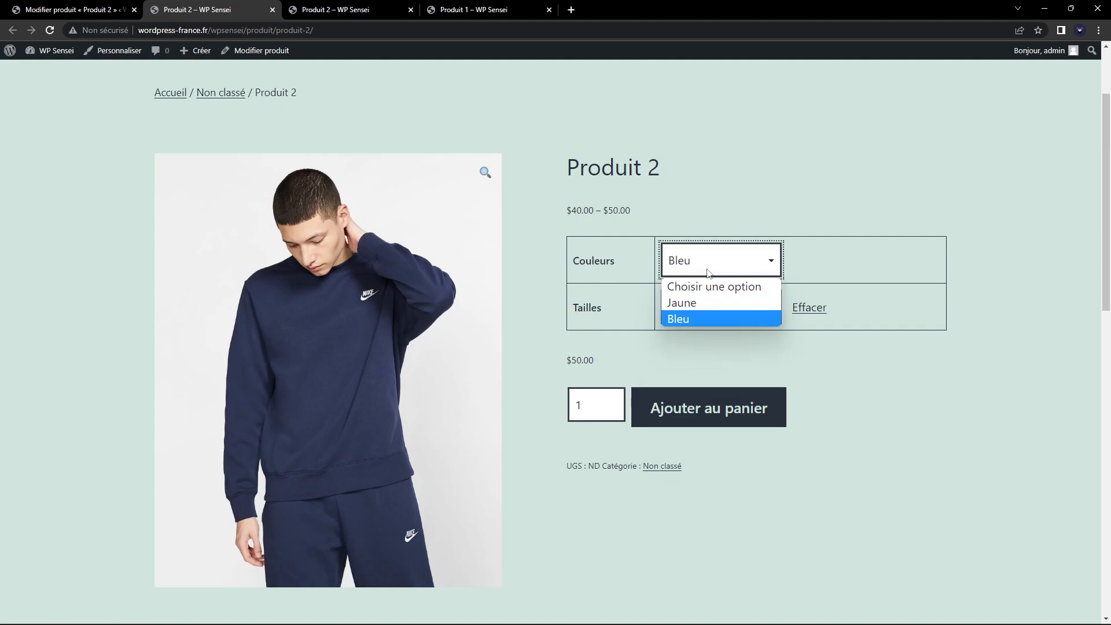
left_click(703, 301)
left_click(708, 309)
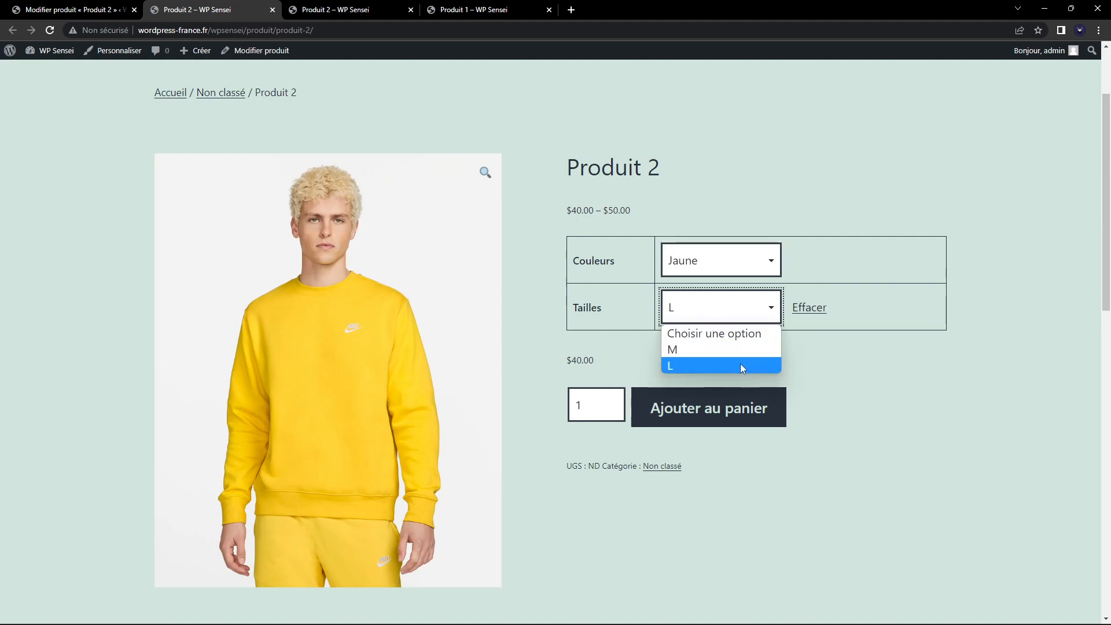
left_click(708, 265)
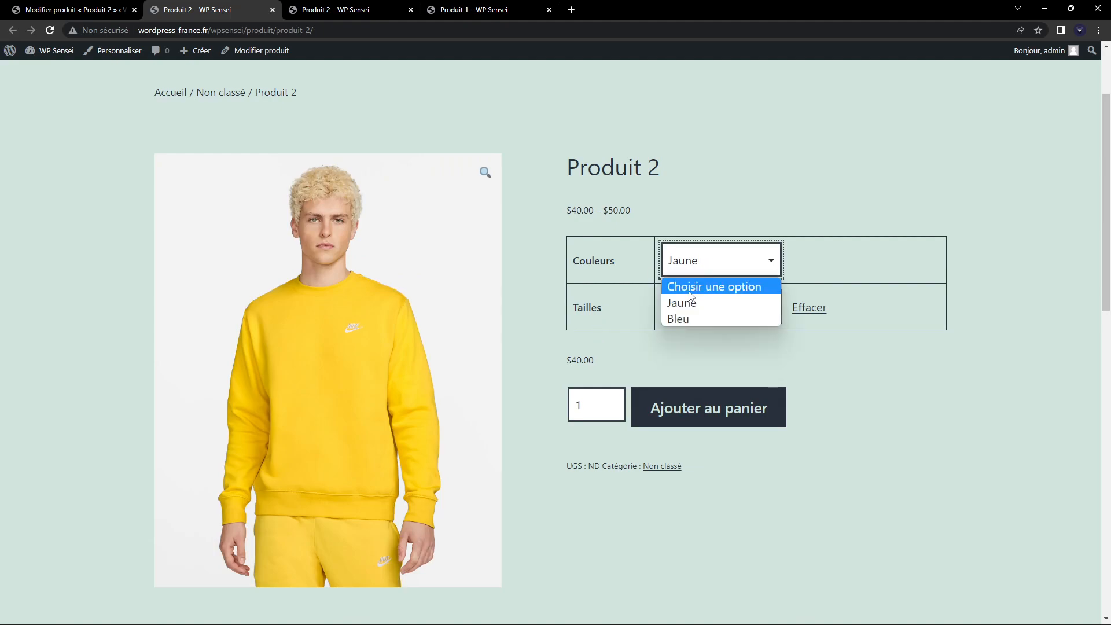
left_click(653, 338)
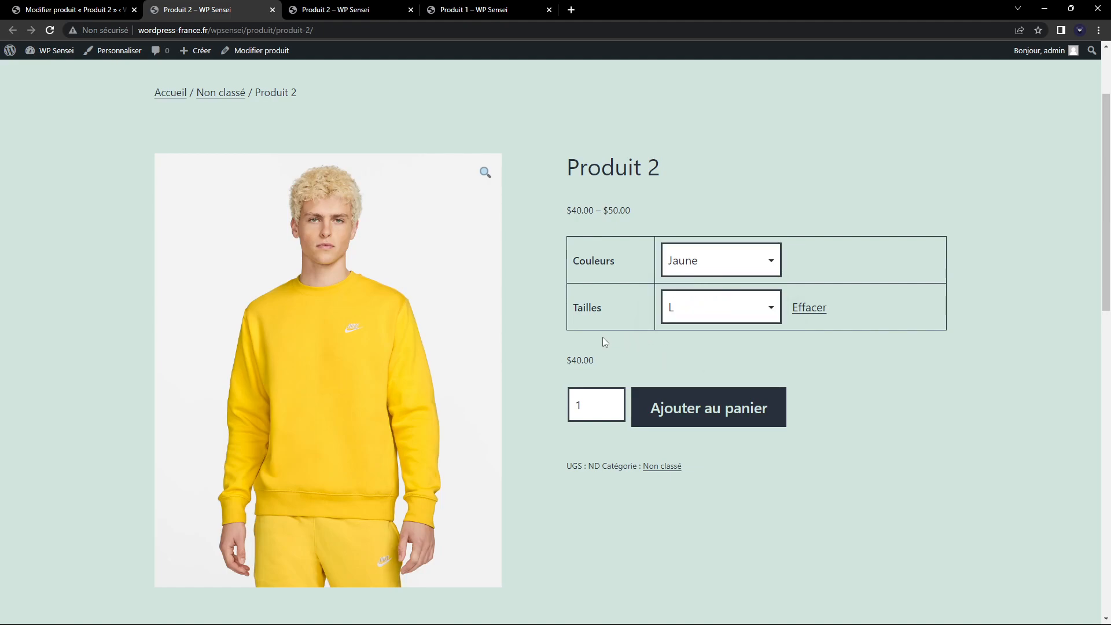
Step: Return to the Produit 2 editor and display the list of its variations
key("ctrl+shift+Tab")
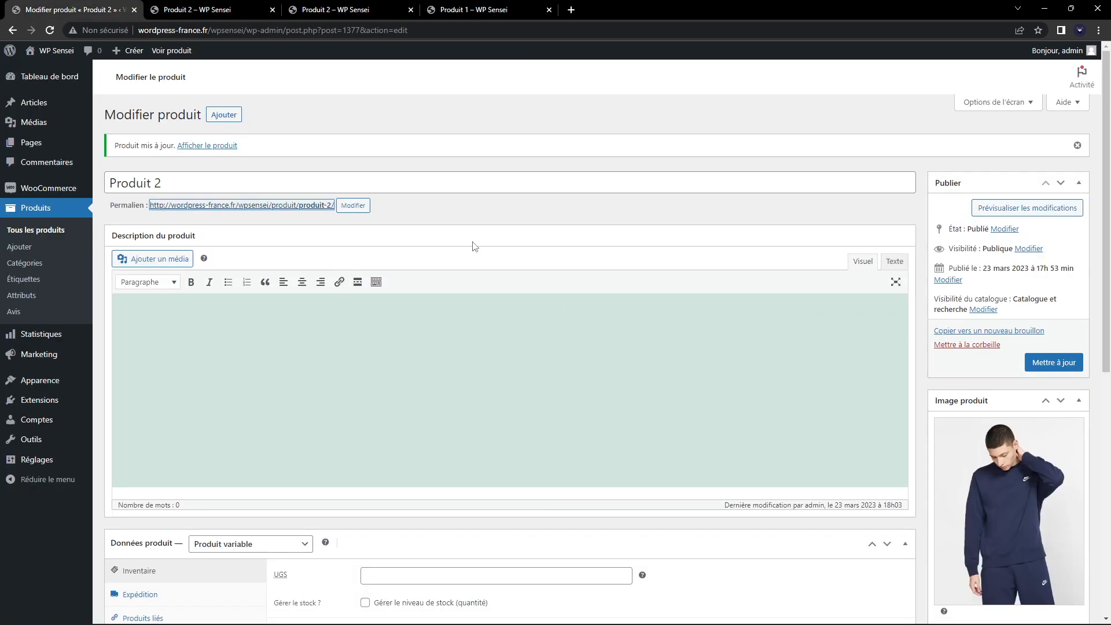
scroll(484, 353, "down", 5)
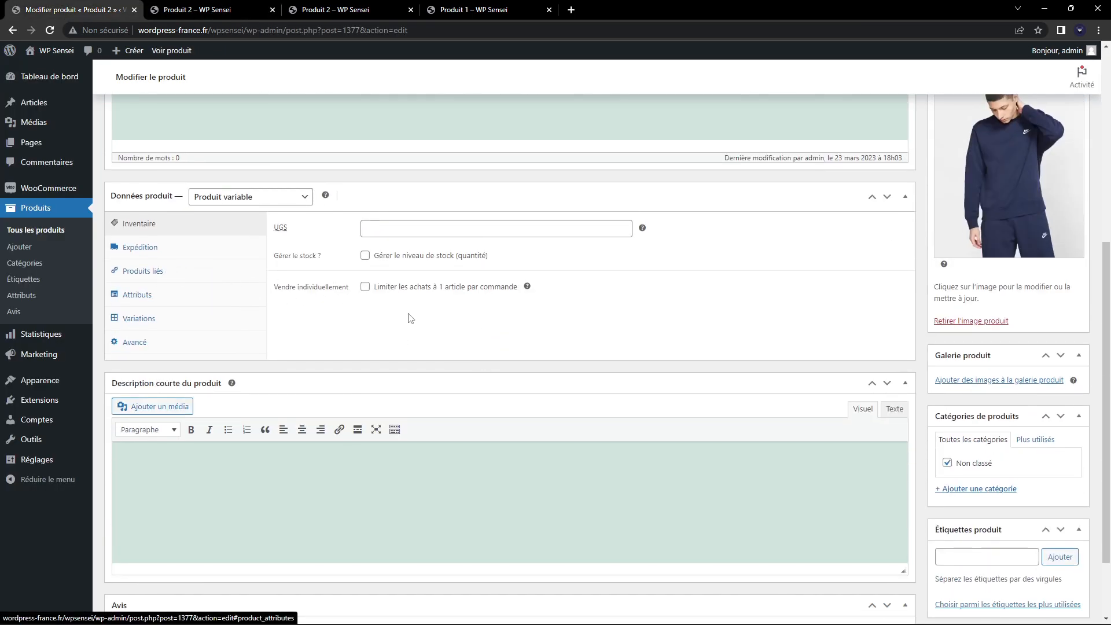
left_click(185, 293)
left_click(186, 317)
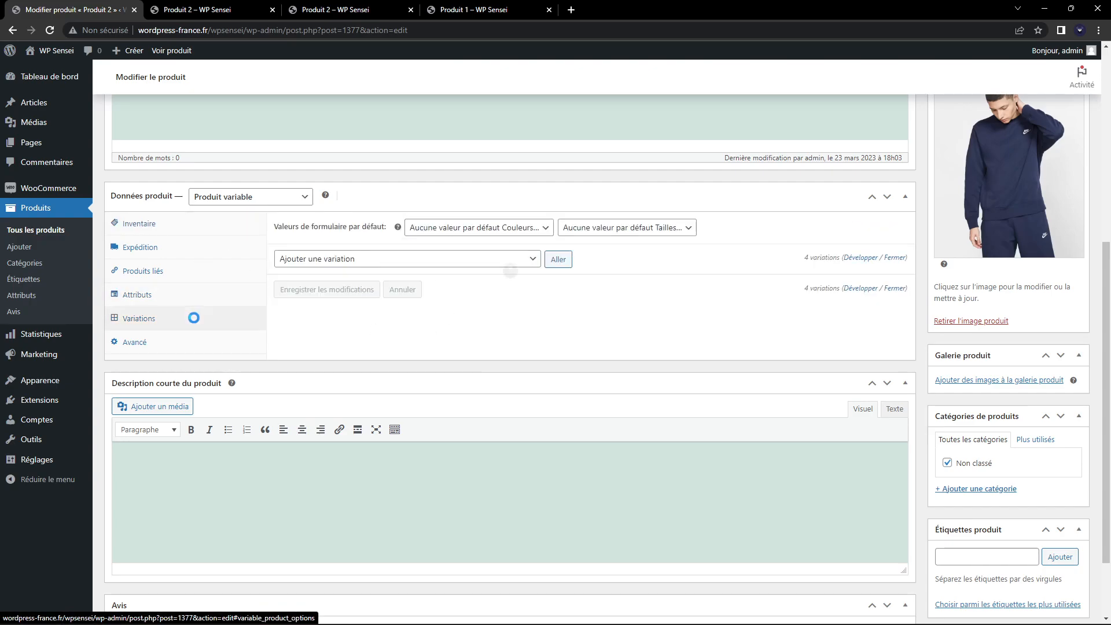
Step: View the shop's Attributs page in a new tab, then examine the Jaune M variation's settings in the product editor
left_click(22, 295, "ctrl")
left_click(258, 9)
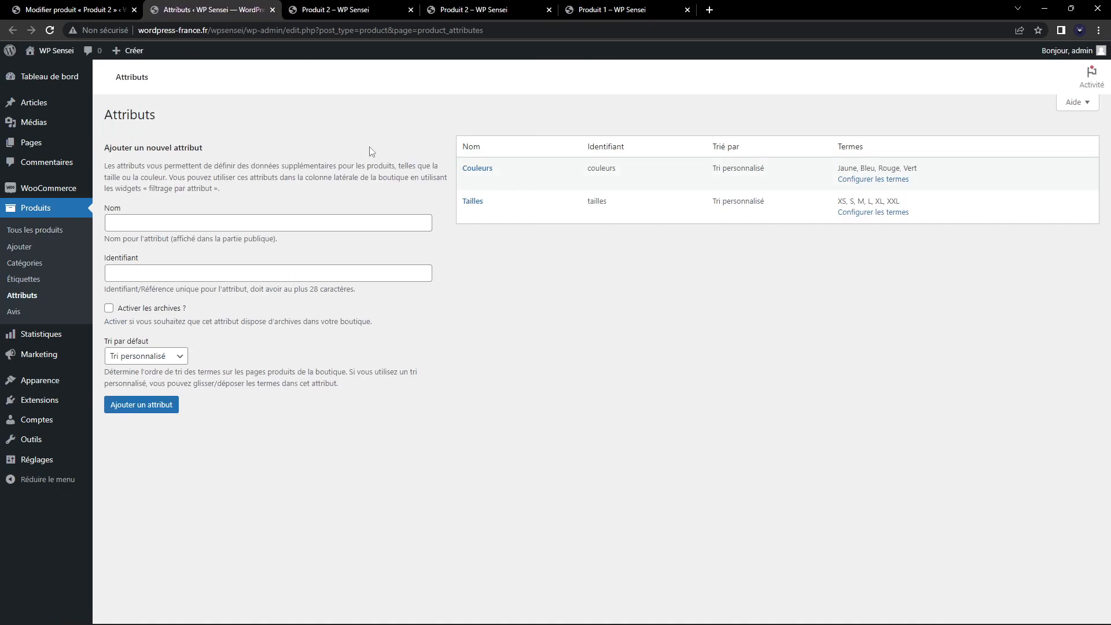
key("ctrl+shift+Tab")
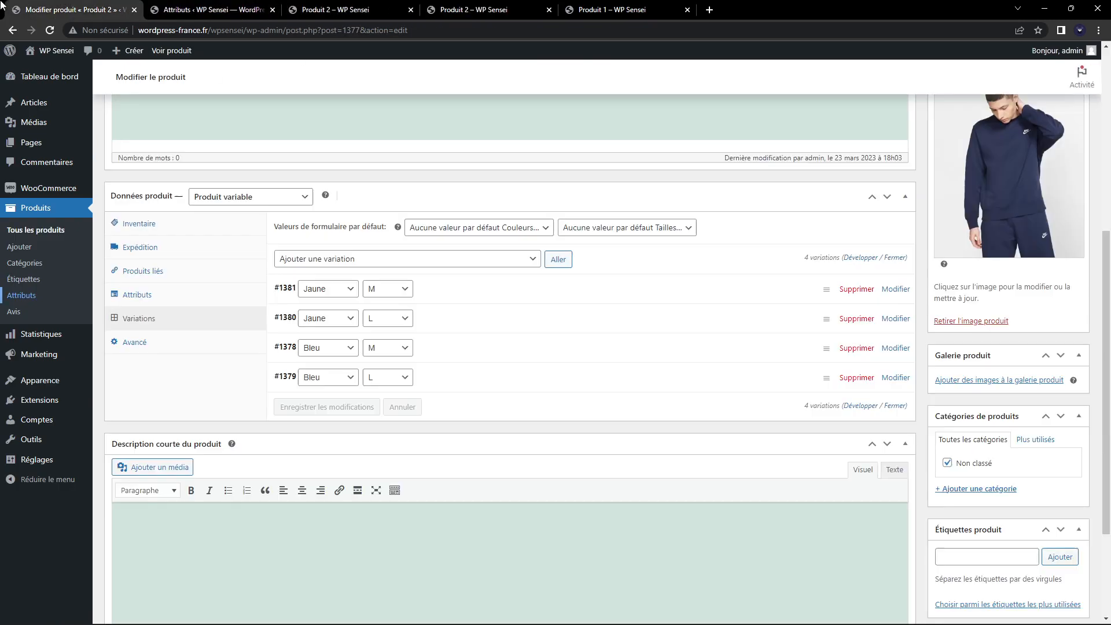
left_click(501, 298)
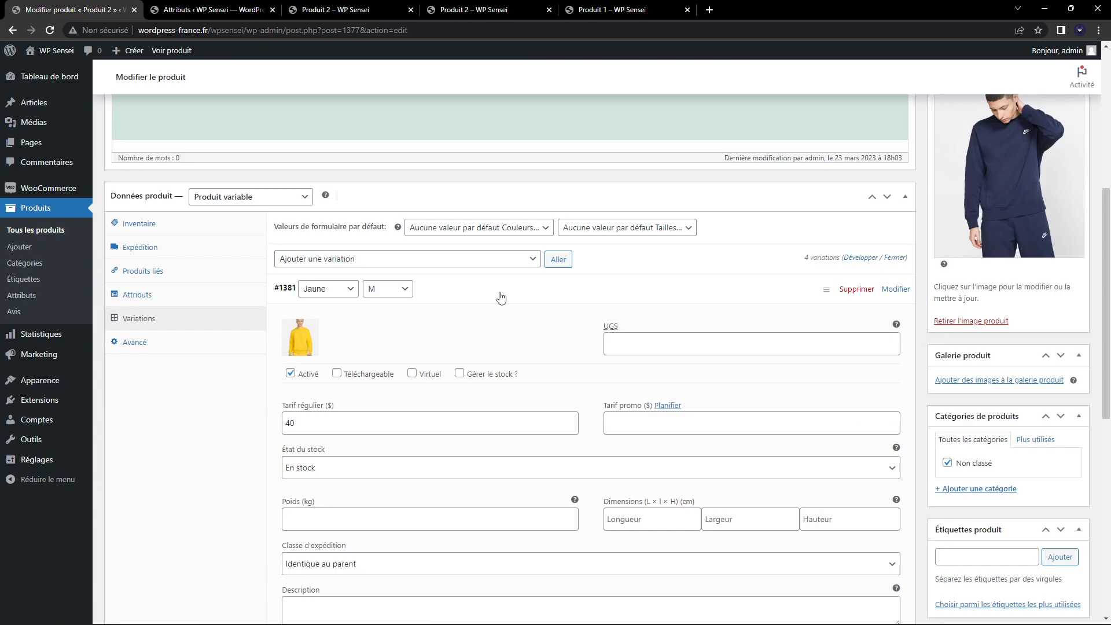
left_click(501, 297)
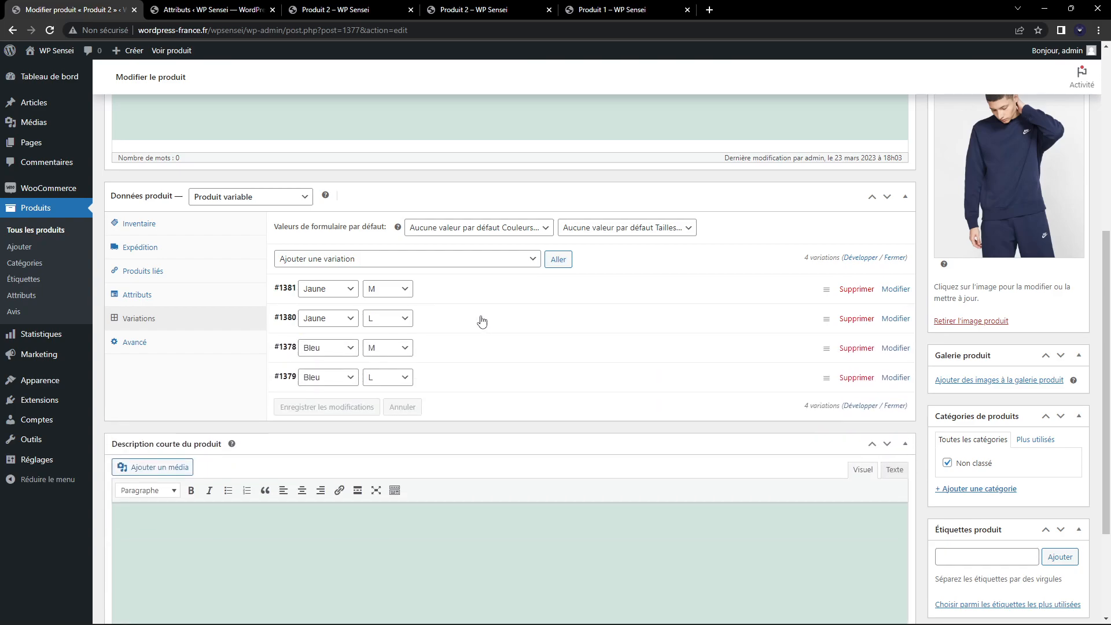